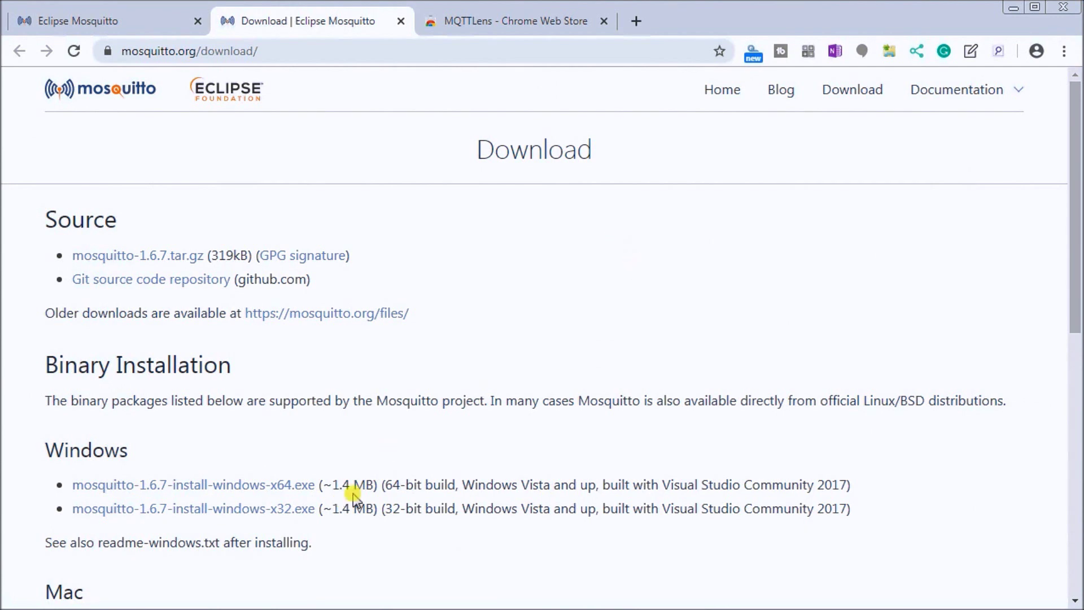
Step: Check which Windows Mosquitto installer suits this system and examine the Mosquitto Broker entry in Windows Services
{"action": "scroll", "coordinate": [220, 452], "scroll_direction": "down", "scroll_amount": 1}
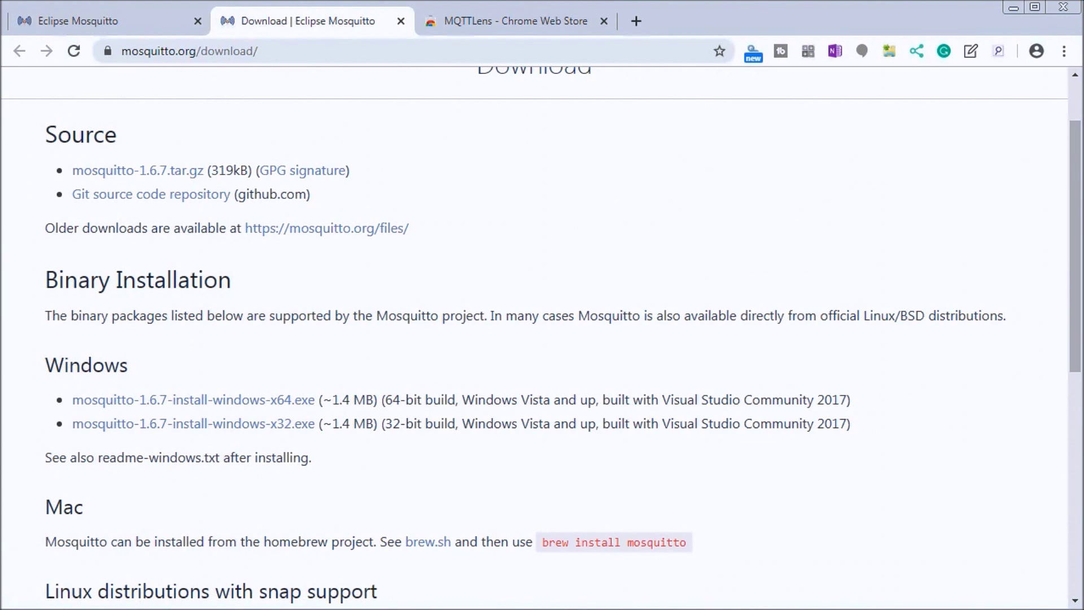
{"action": "key", "text": "super+Pause"}
{"action": "key", "text": "alt+Tab"}
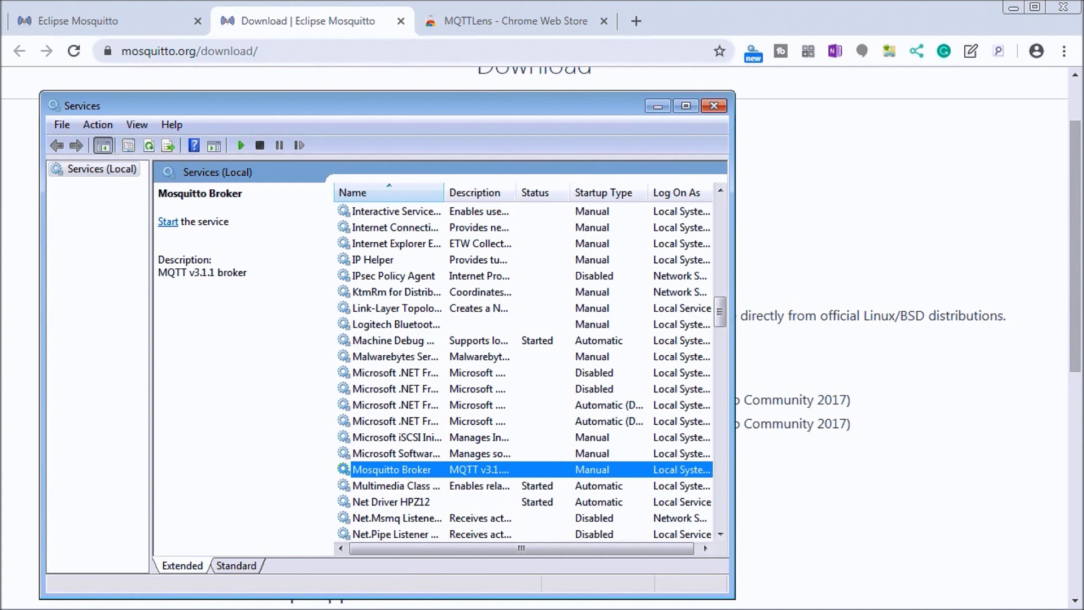
{"action": "key", "text": "alt+F4"}
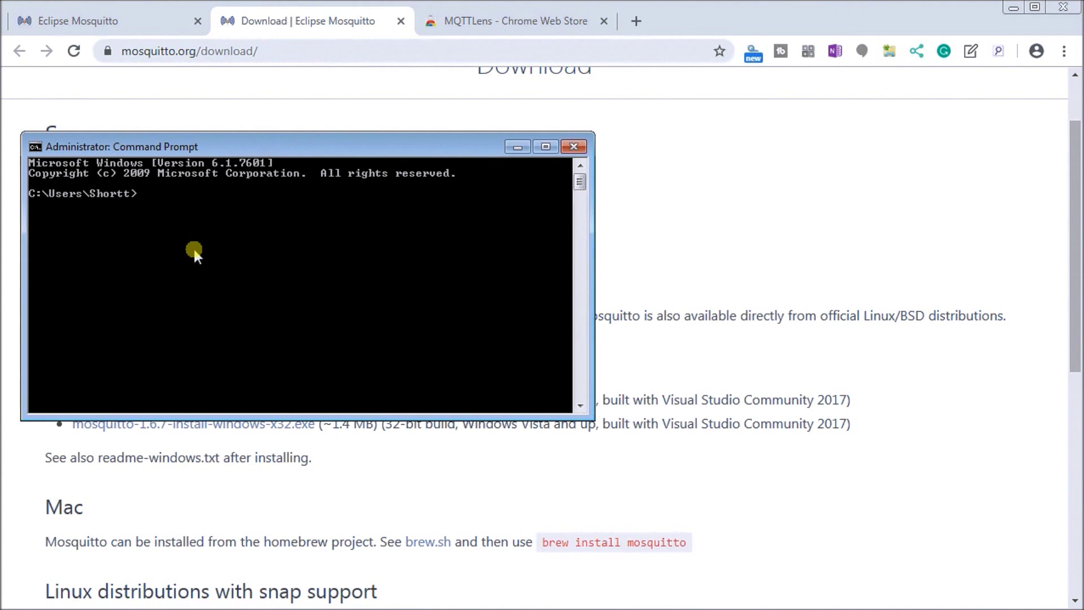
Step: In Command Prompt, change the working directory to c:\program files\mosquitto
{"action": "type", "text": "cd c:\\program files"}
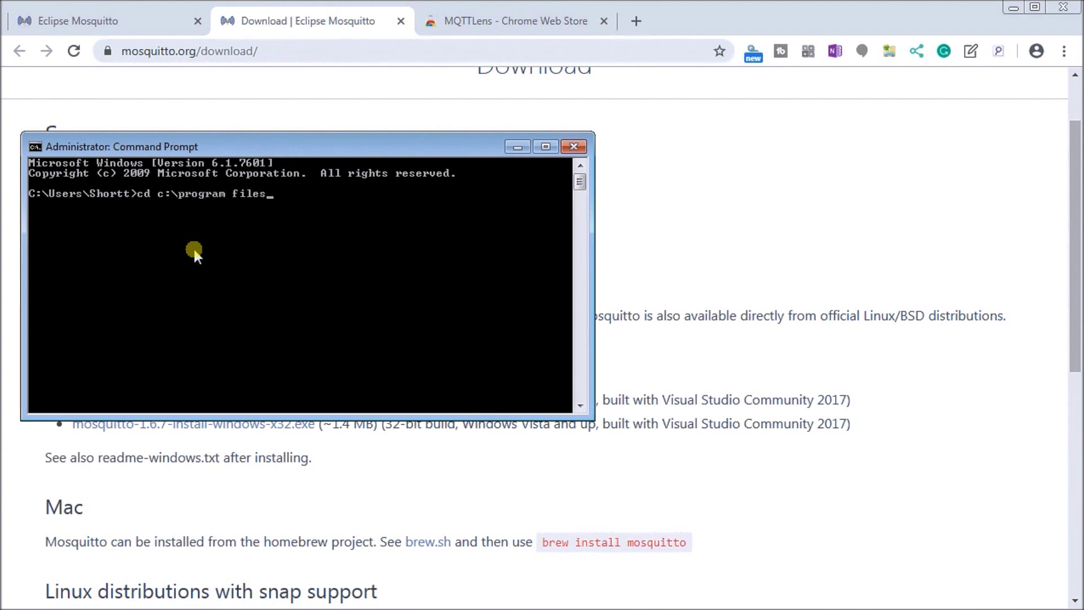
{"action": "type", "text": "\\mosquitto"}
{"action": "key", "text": "Return"}
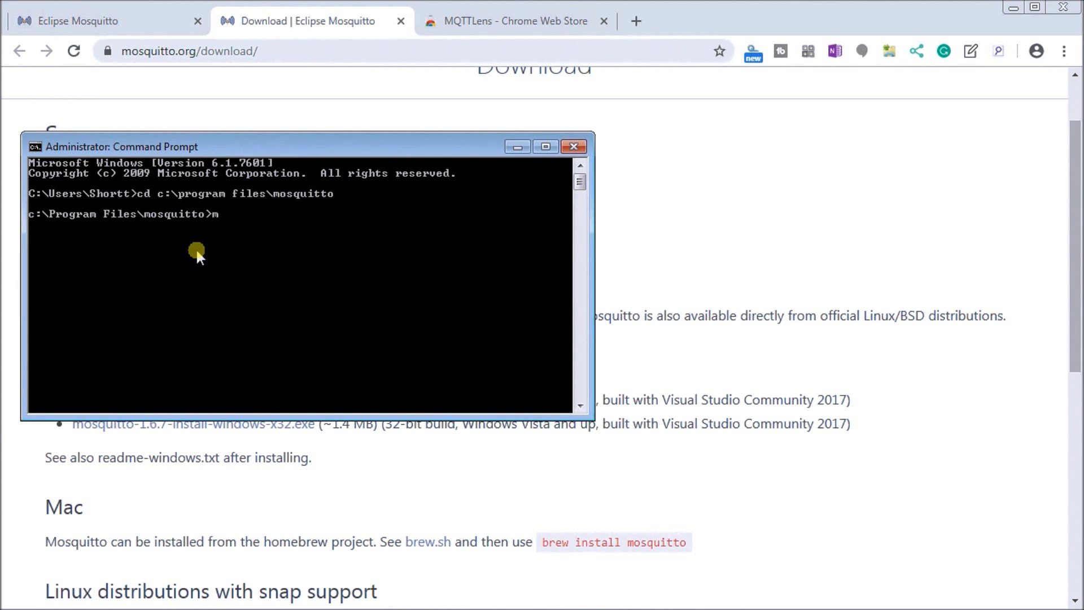
Step: Display the broker's command help with mosquitto -h and start the broker in verbose mode with mosquitto -v
{"action": "type", "text": "osquitto -h"}
{"action": "key", "text": "Return"}
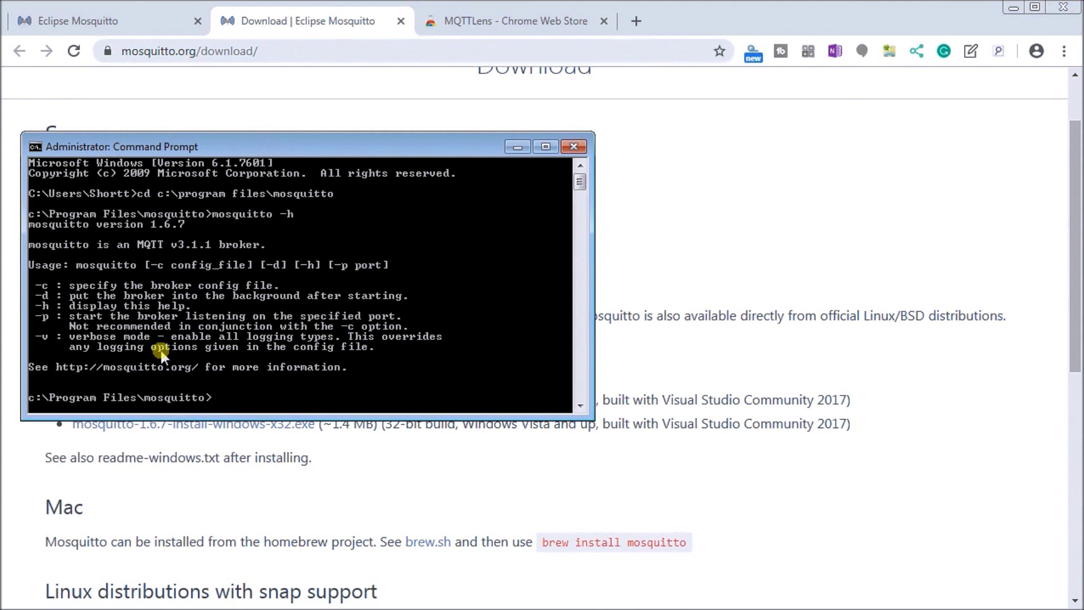
{"action": "type", "text": "mosquitto -v"}
{"action": "key", "text": "Return"}
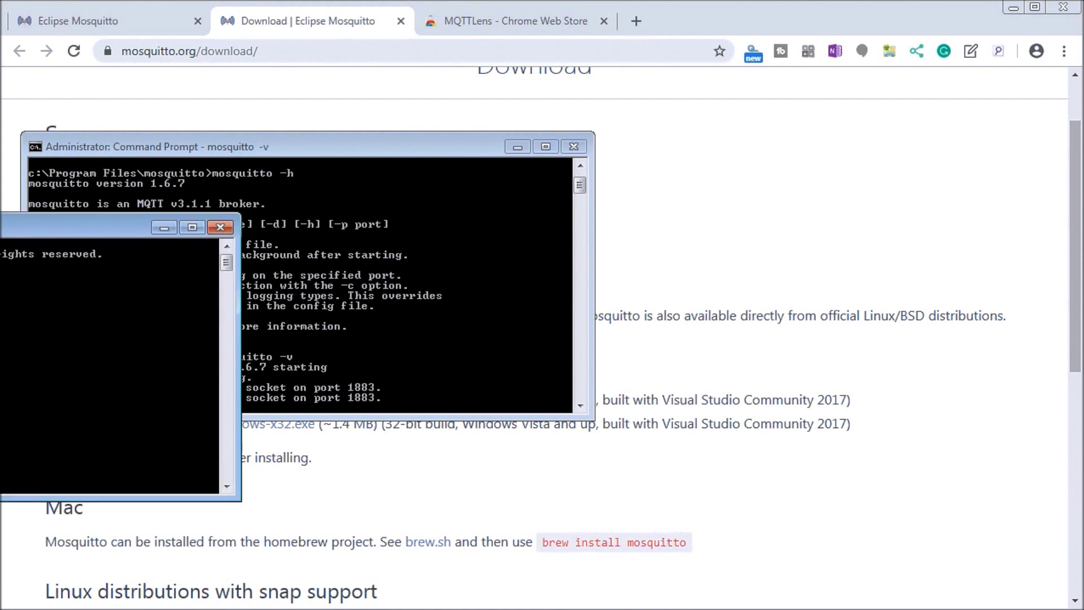
Step: Run ipconfig in the second Command Prompt window, read the computer's IPv4 address, and close that window
{"action": "left_click_drag", "start_coordinate": [101, 227], "coordinate": [381, 402]}
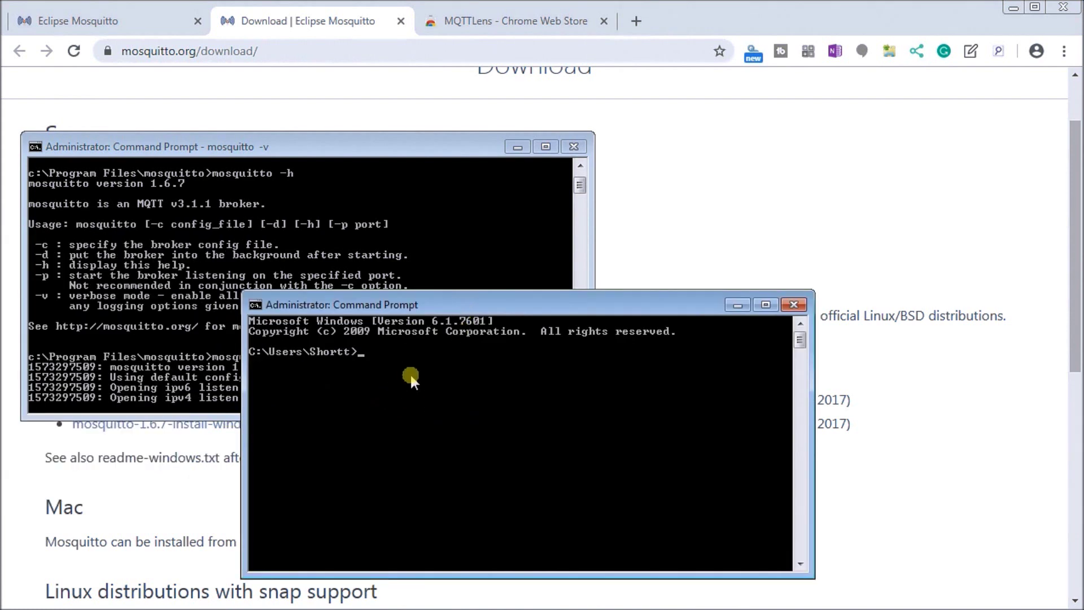
{"action": "type", "text": "ipconfig"}
{"action": "key", "text": "Return"}
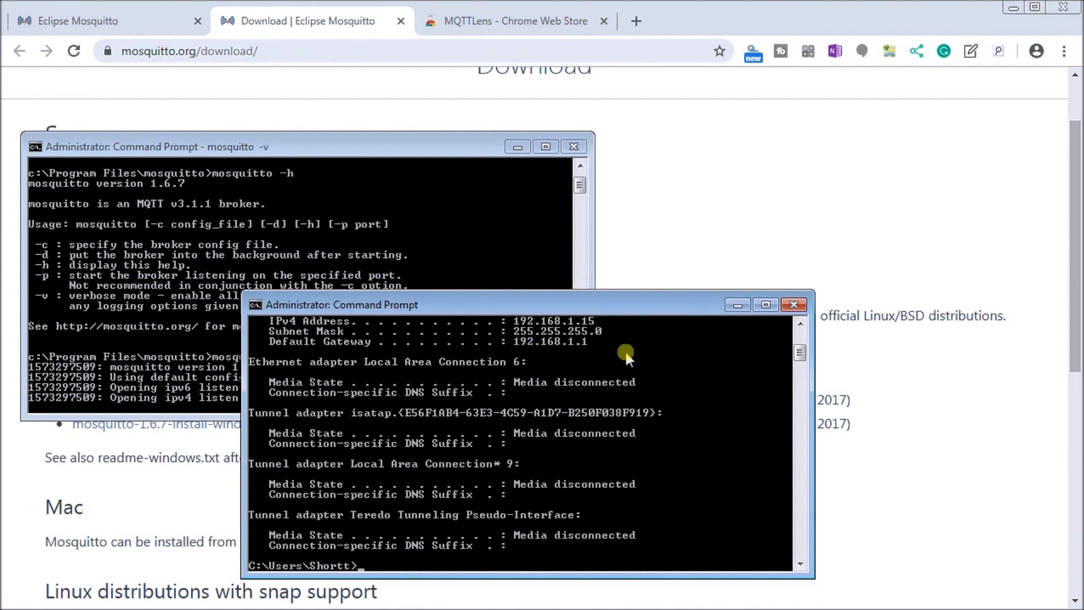
{"action": "left_click_drag", "start_coordinate": [802, 346], "coordinate": [802, 338]}
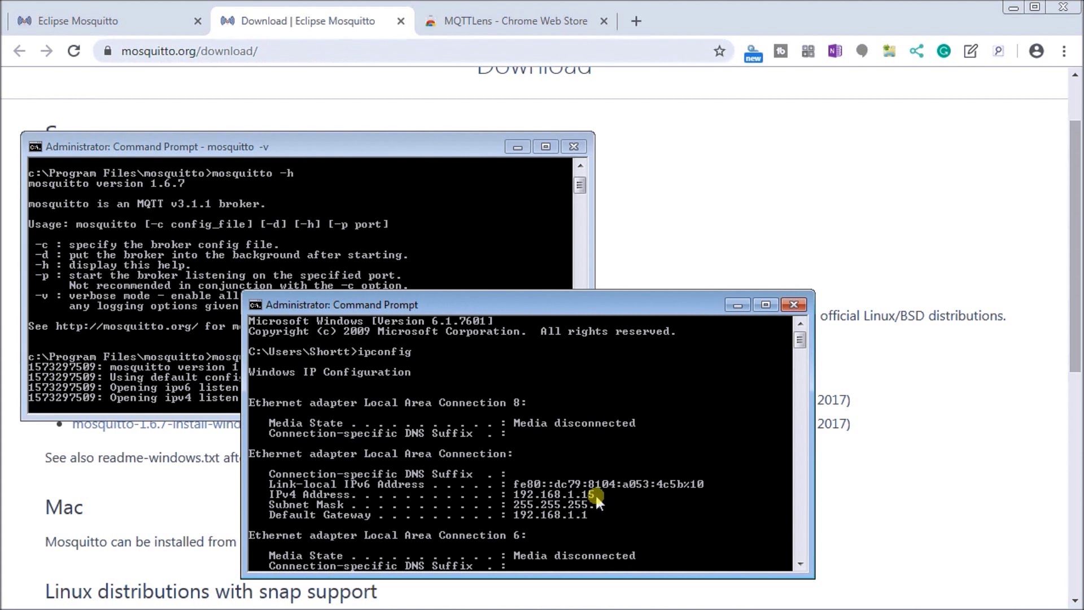
{"action": "left_click", "coordinate": [795, 306]}
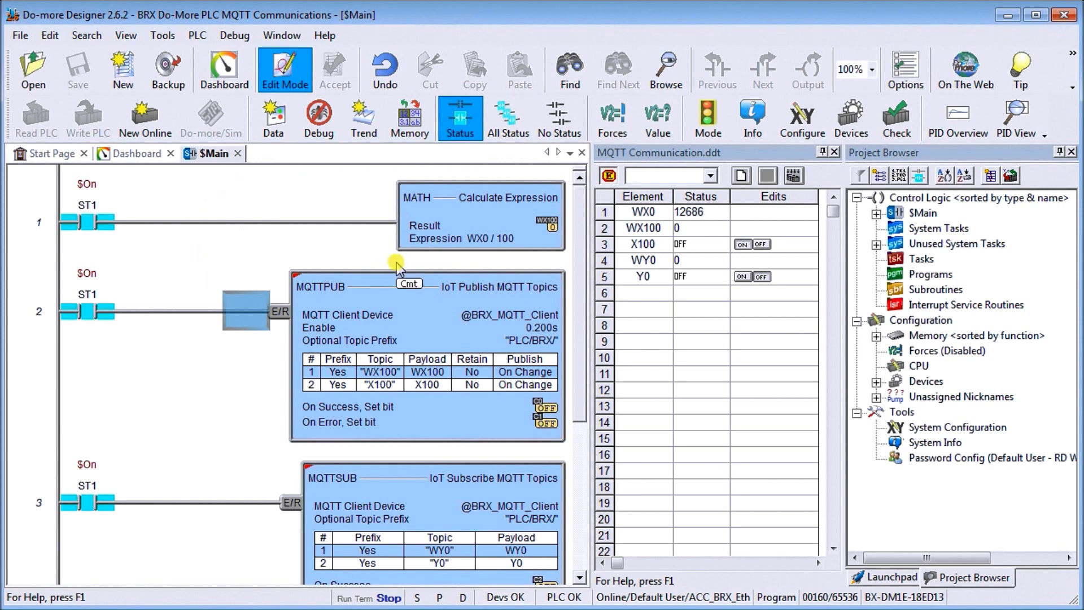
{"action": "left_click", "coordinate": [197, 38]}
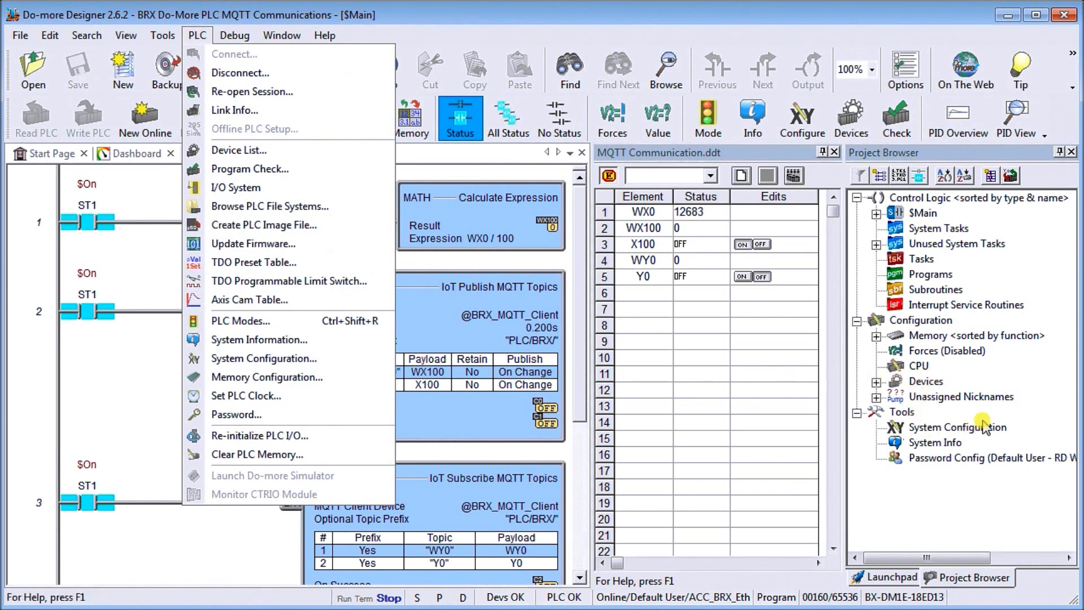
{"action": "left_click", "coordinate": [263, 364]}
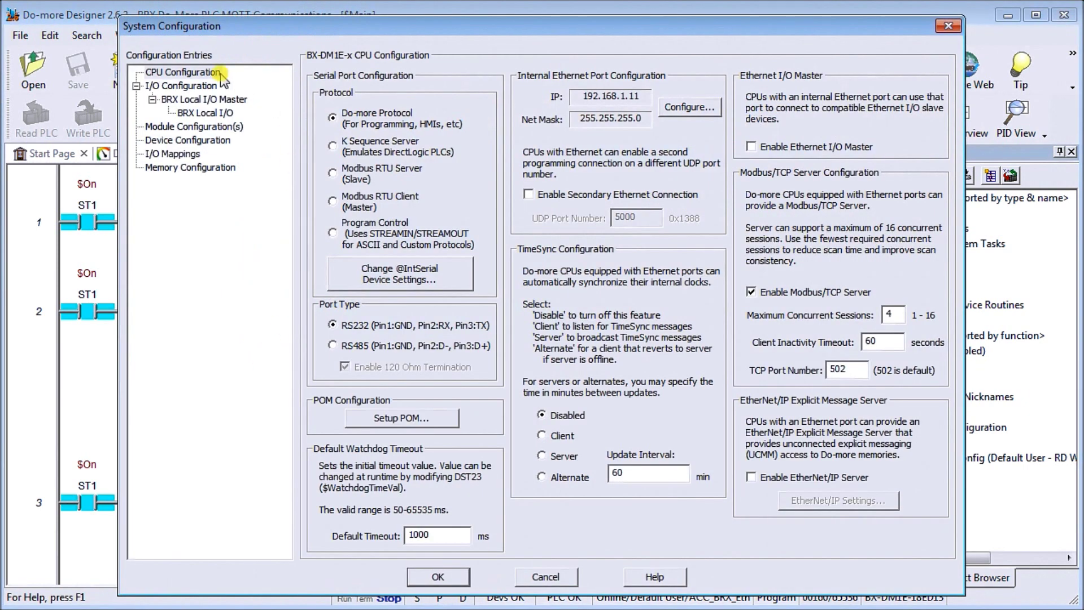
{"action": "left_click", "coordinate": [178, 142]}
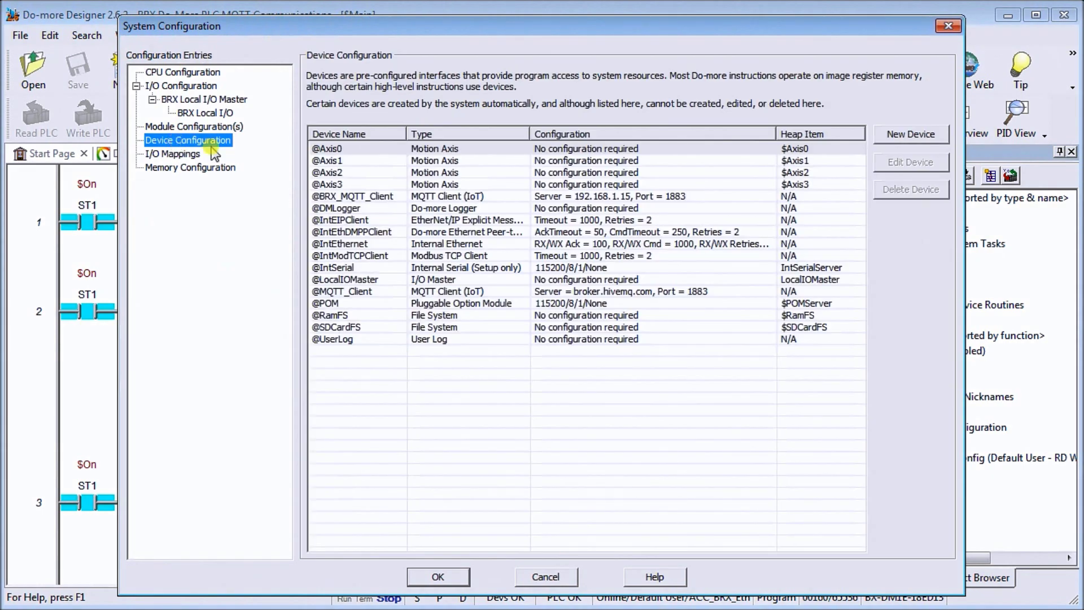
{"action": "left_click", "coordinate": [370, 198]}
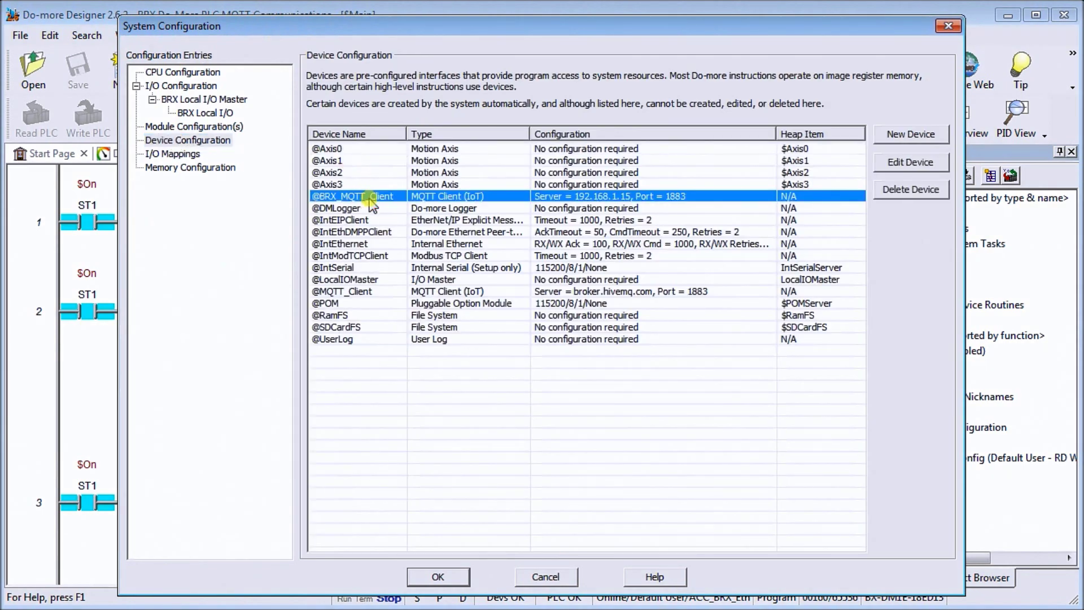
{"action": "double_click", "coordinate": [371, 198]}
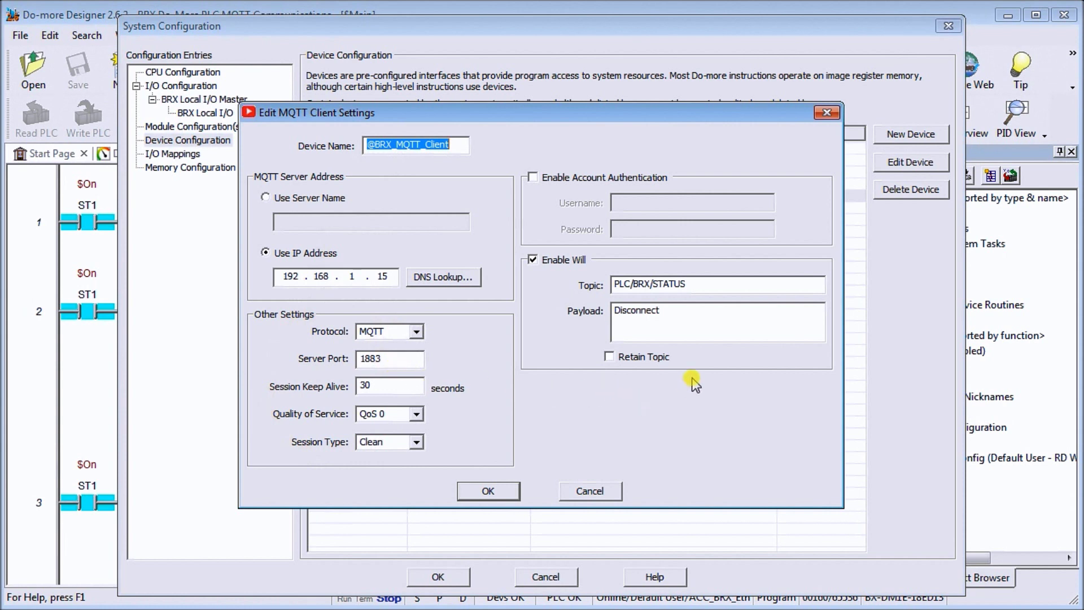
{"action": "left_click", "coordinate": [533, 260]}
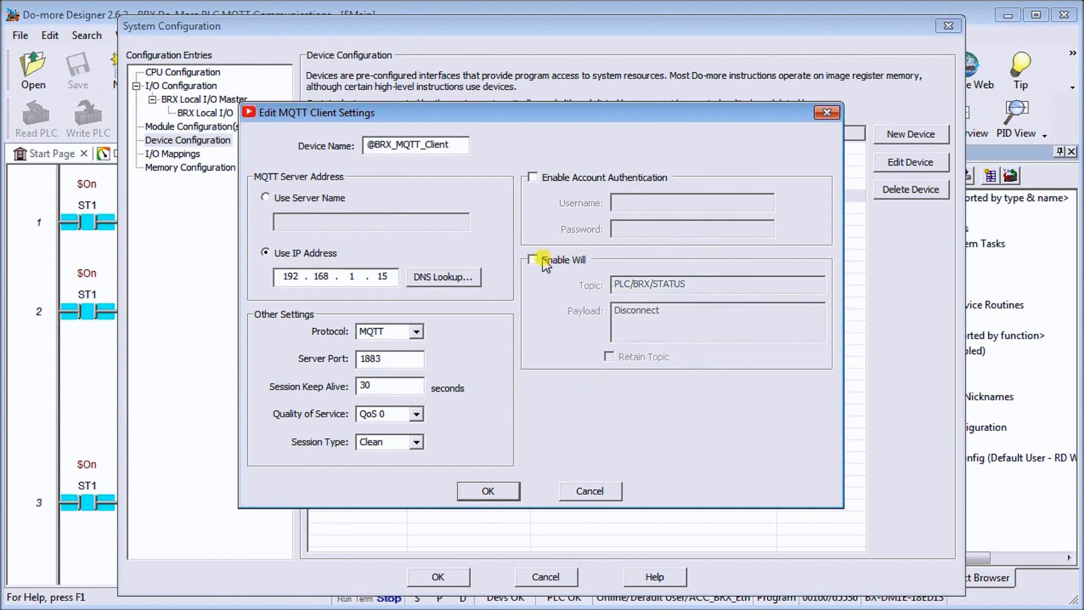
{"action": "left_click", "coordinate": [537, 260]}
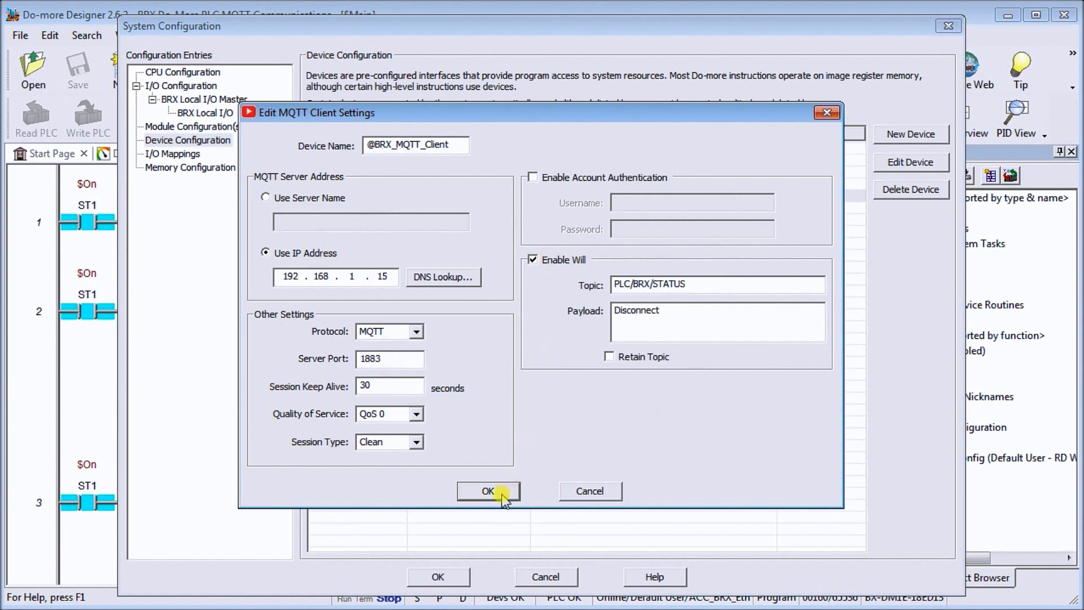
{"action": "left_click", "coordinate": [587, 491]}
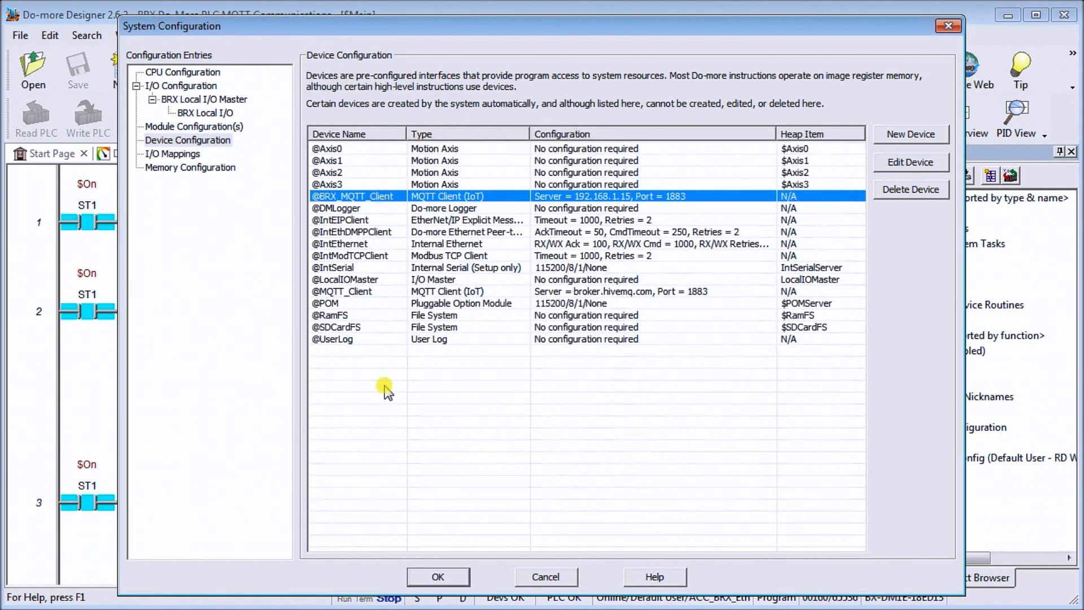
{"action": "left_click", "coordinate": [455, 577]}
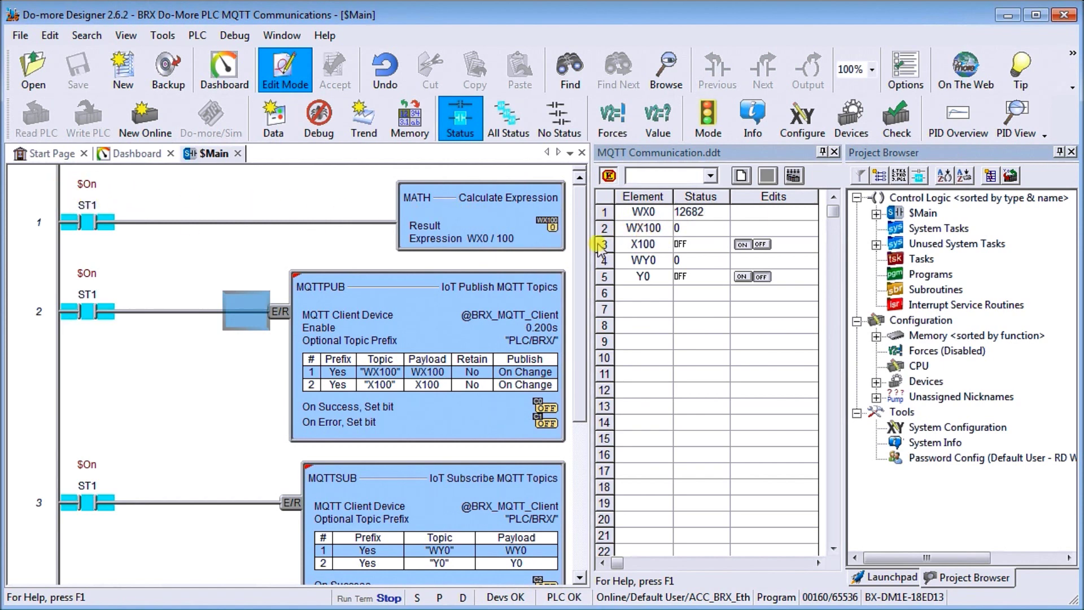
Step: Examine the MATH instruction's result and expression on rung 1 and close it without changes
{"action": "left_click", "coordinate": [488, 222]}
{"action": "double_click", "coordinate": [488, 222]}
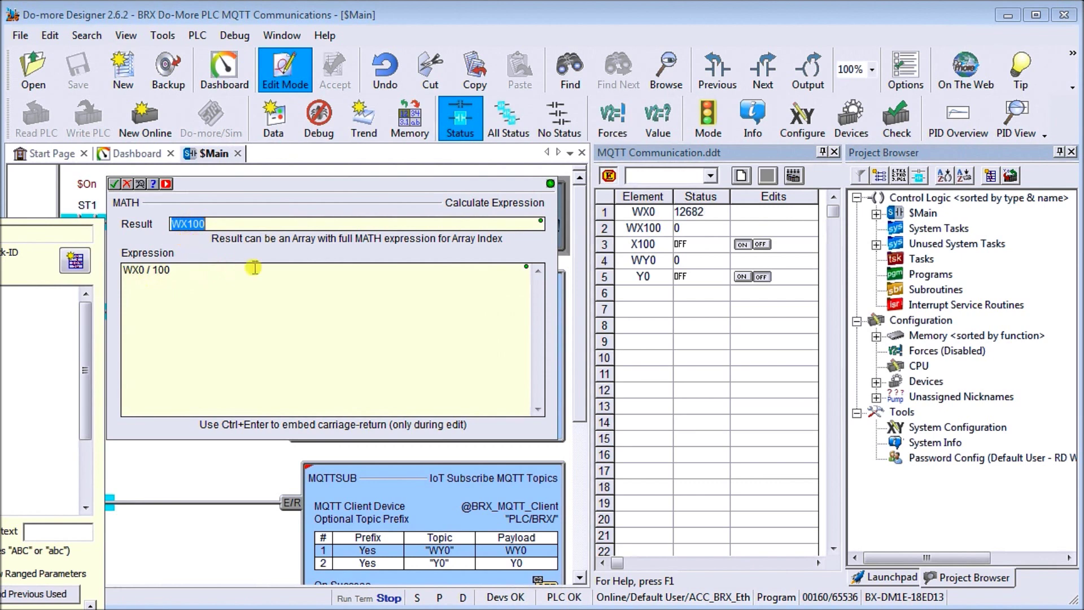
{"action": "left_click", "coordinate": [128, 185]}
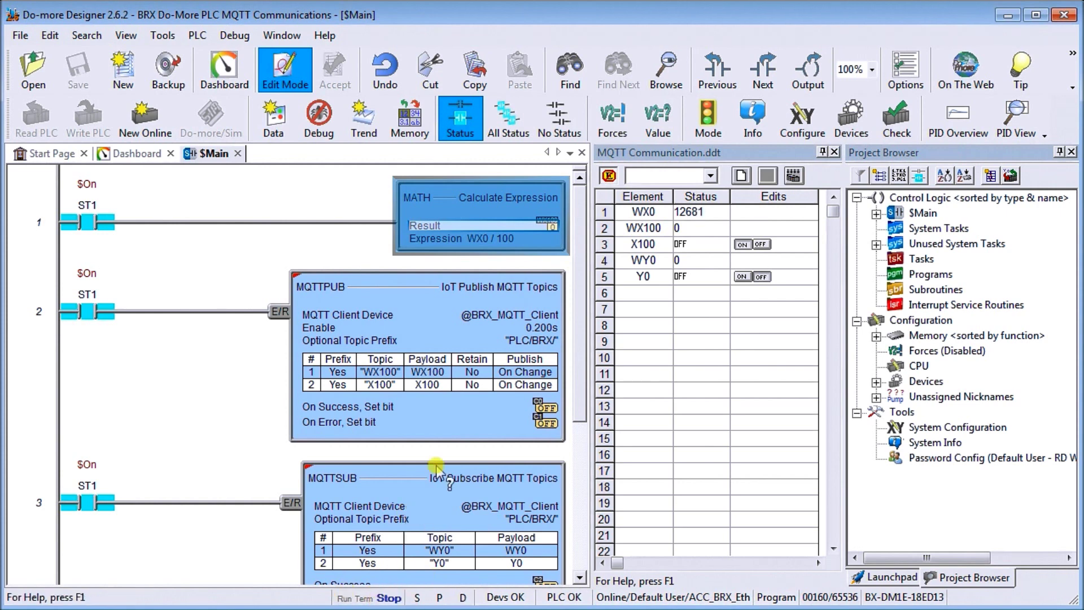
Step: Examine the MQTTPUB instruction on rung 2, including the topic settings for WX100 and X100, and leave it unchanged
{"action": "left_click", "coordinate": [417, 302]}
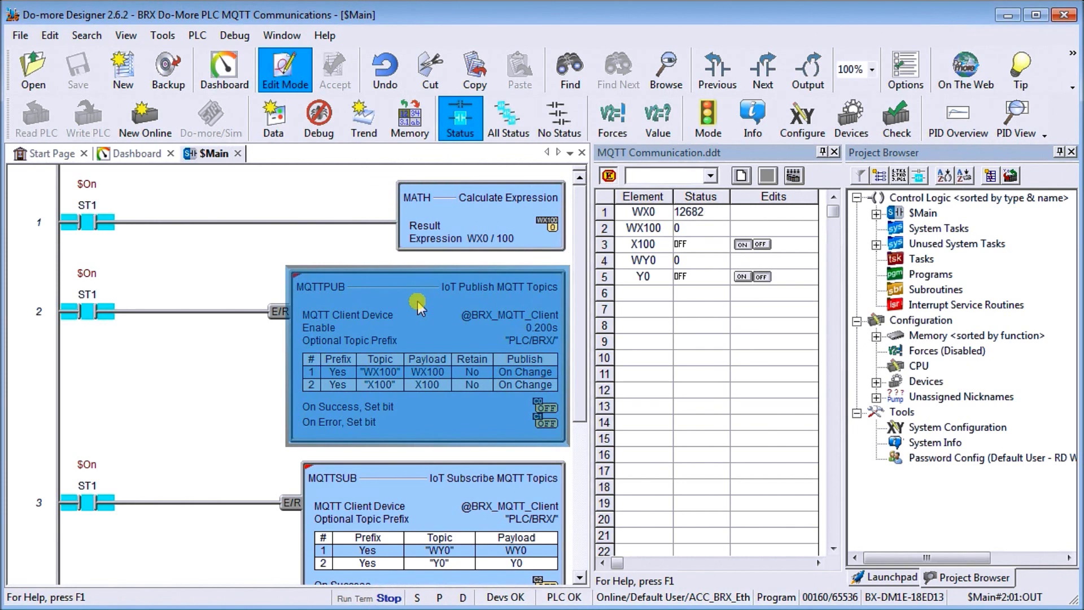
{"action": "double_click", "coordinate": [418, 301]}
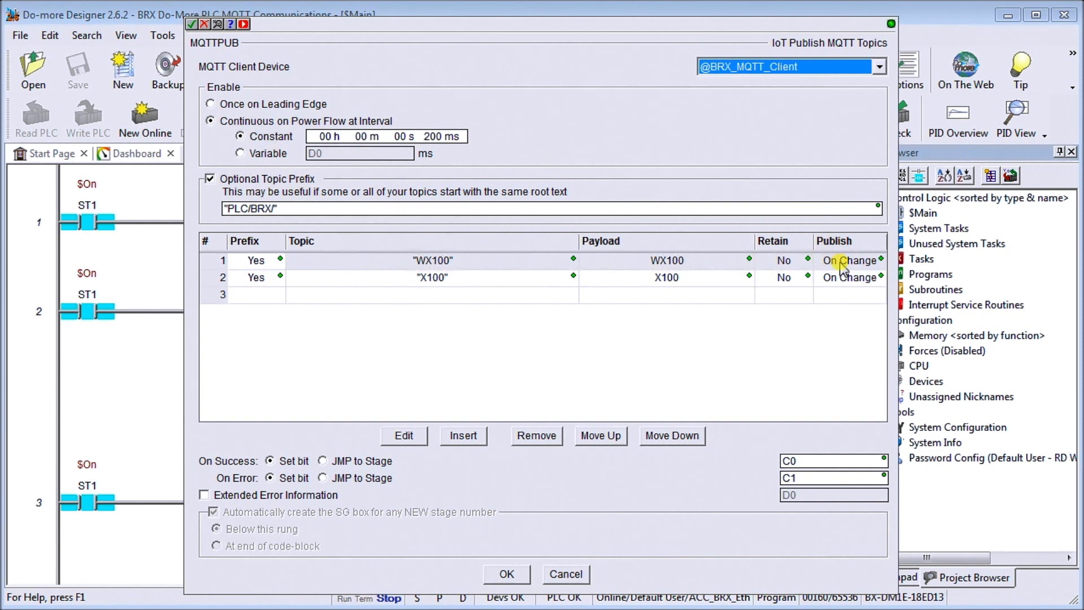
{"action": "double_click", "coordinate": [353, 261]}
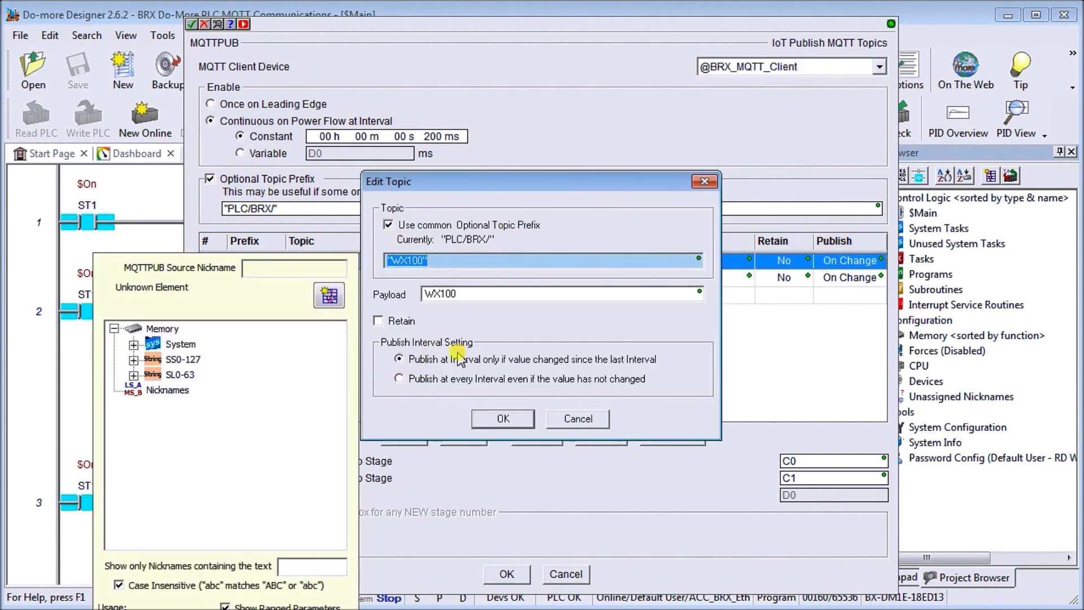
{"action": "left_click", "coordinate": [590, 423]}
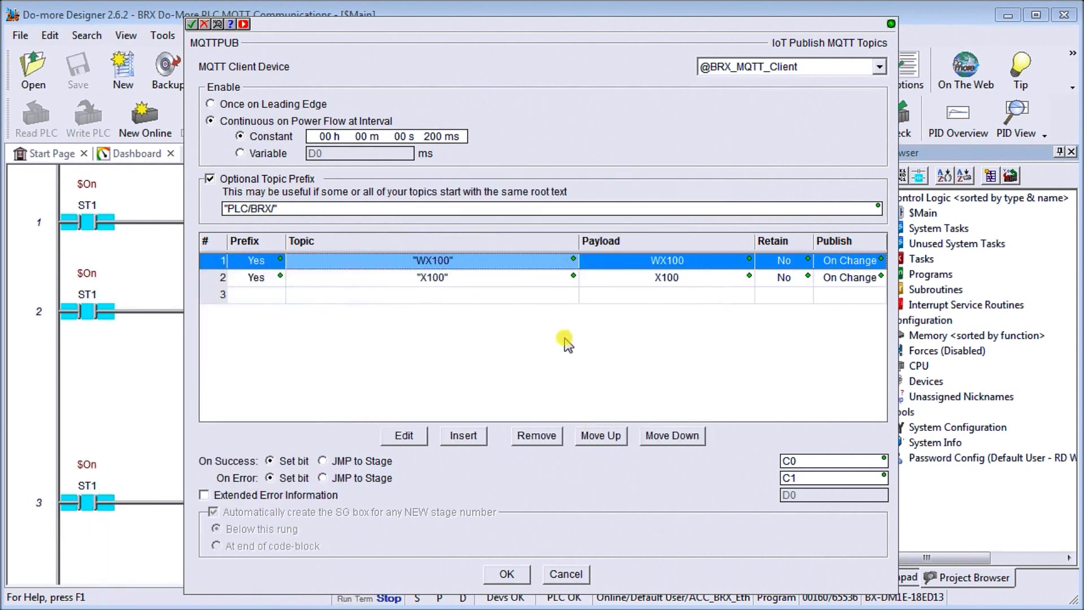
{"action": "left_click", "coordinate": [342, 284]}
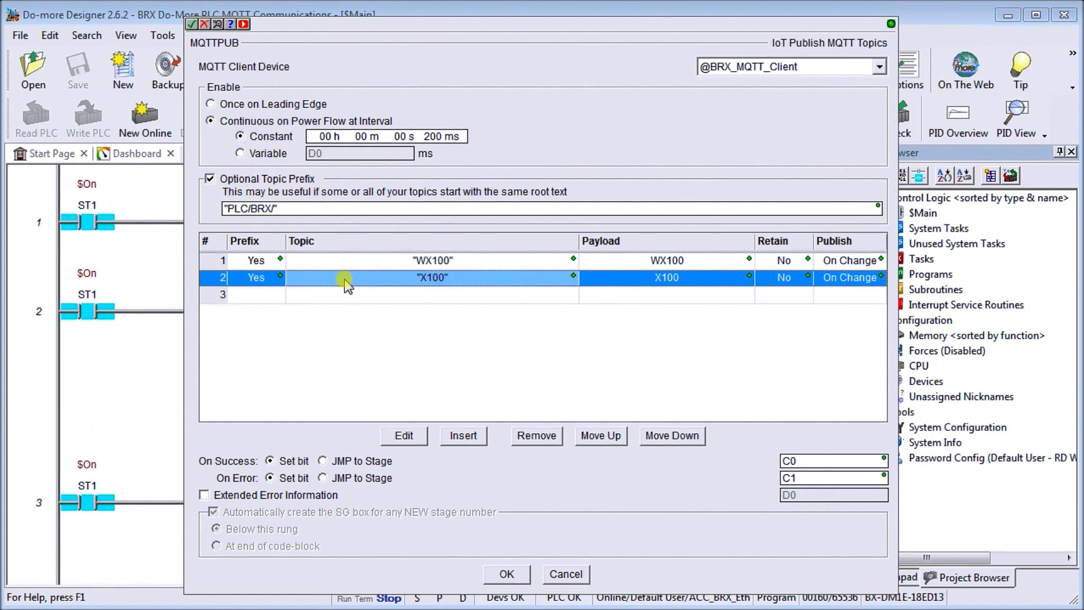
{"action": "double_click", "coordinate": [344, 279]}
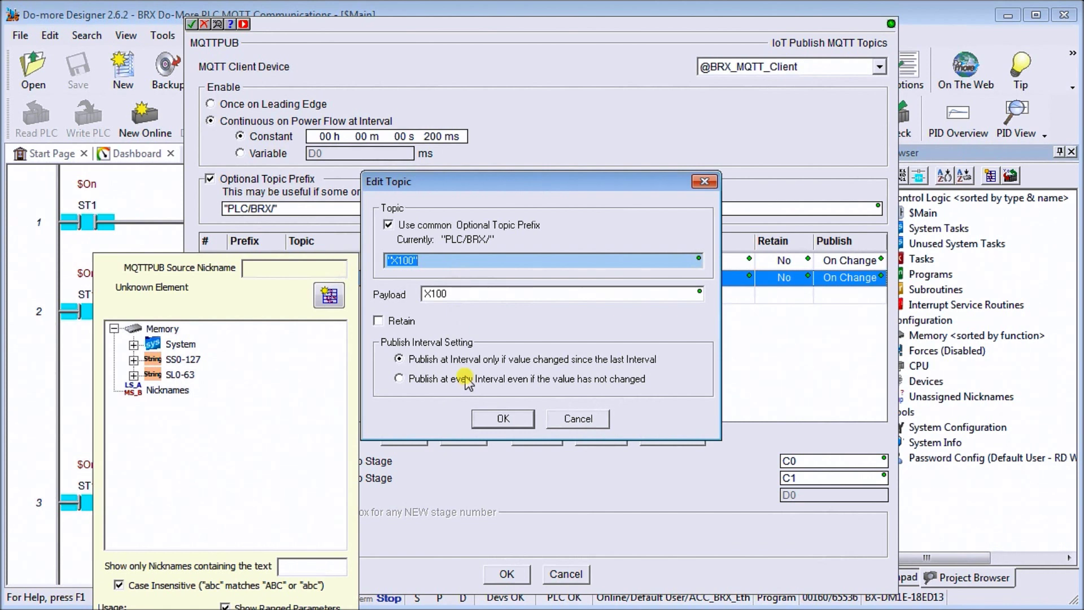
{"action": "left_click", "coordinate": [586, 420]}
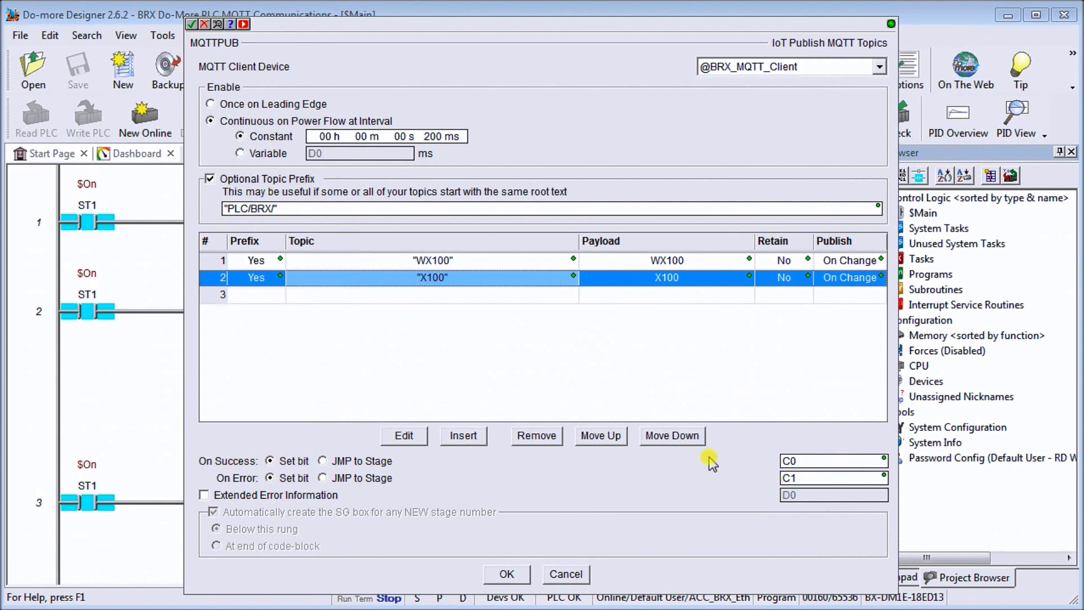
{"action": "left_click", "coordinate": [565, 574]}
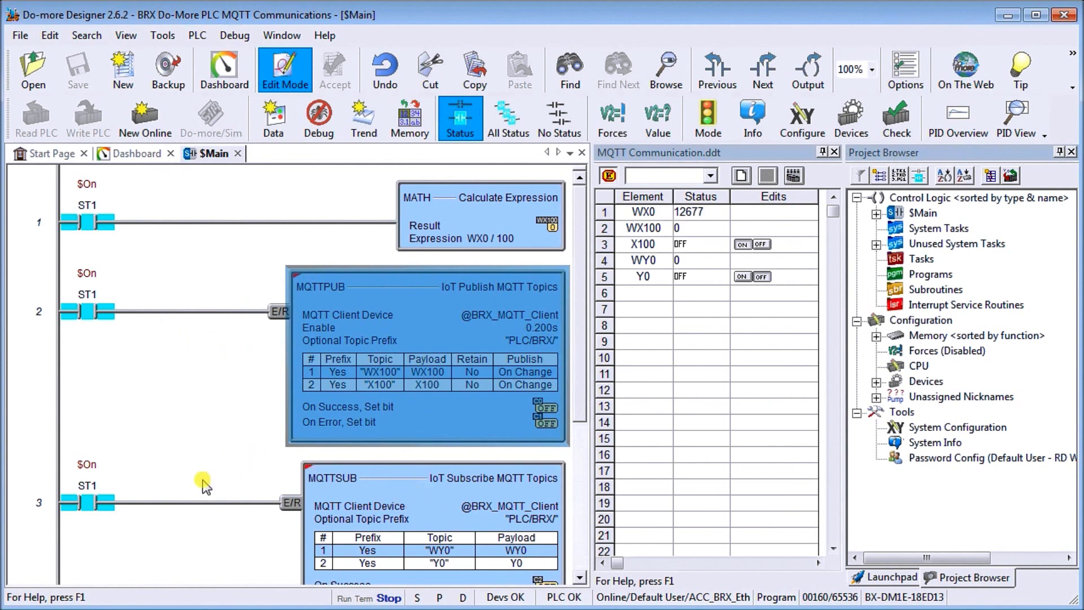
Step: Examine the MQTTSUB instruction's client device, topic prefix and WY0 and Y0 topics on rung 3, then return to rung 1
{"action": "left_click", "coordinate": [376, 495]}
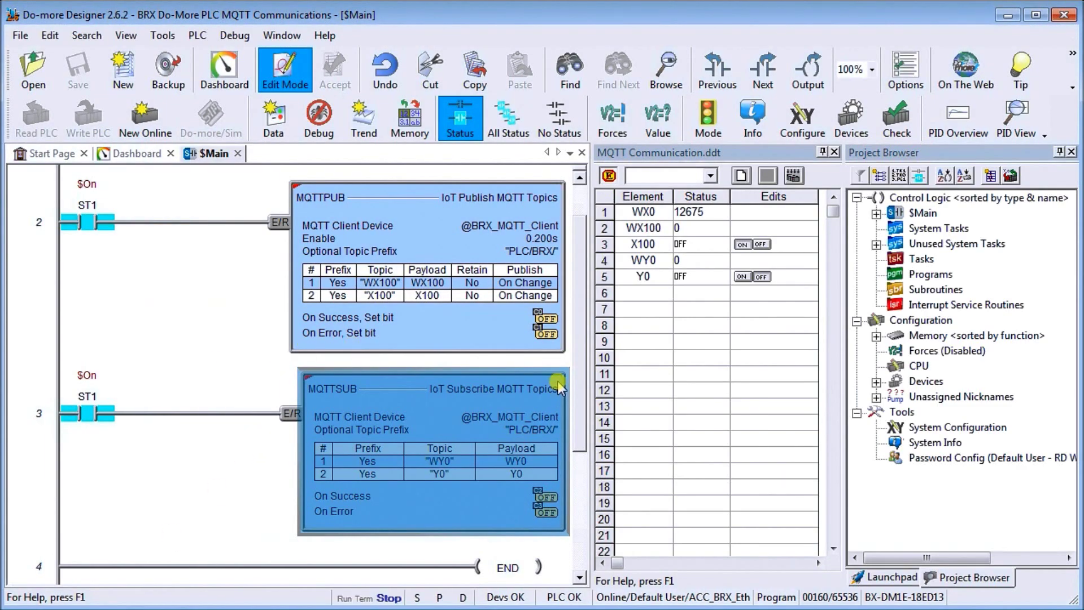
{"action": "double_click", "coordinate": [392, 389]}
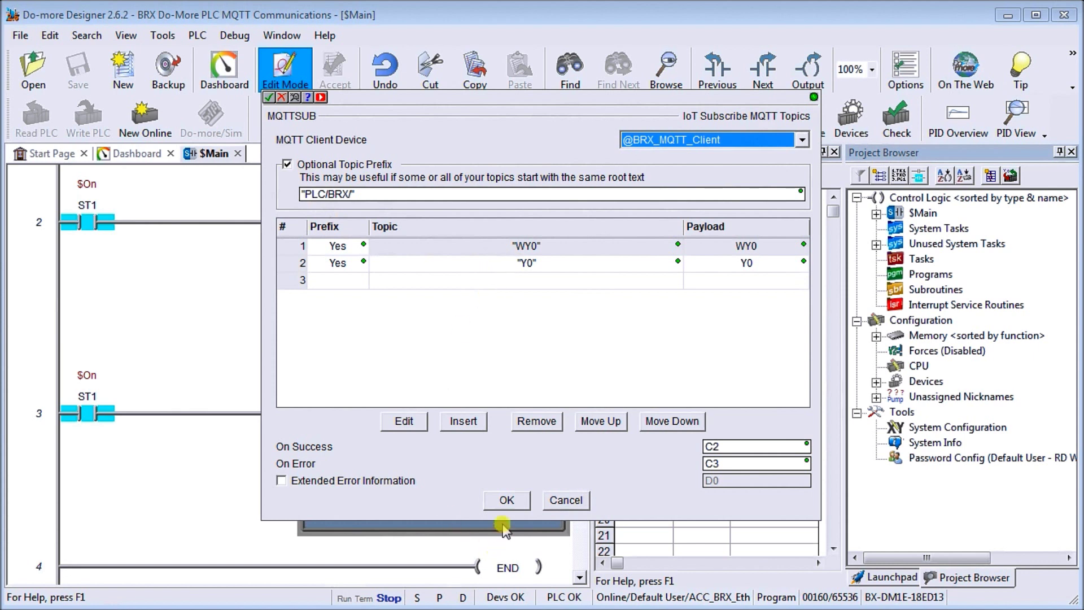
{"action": "left_click", "coordinate": [561, 501]}
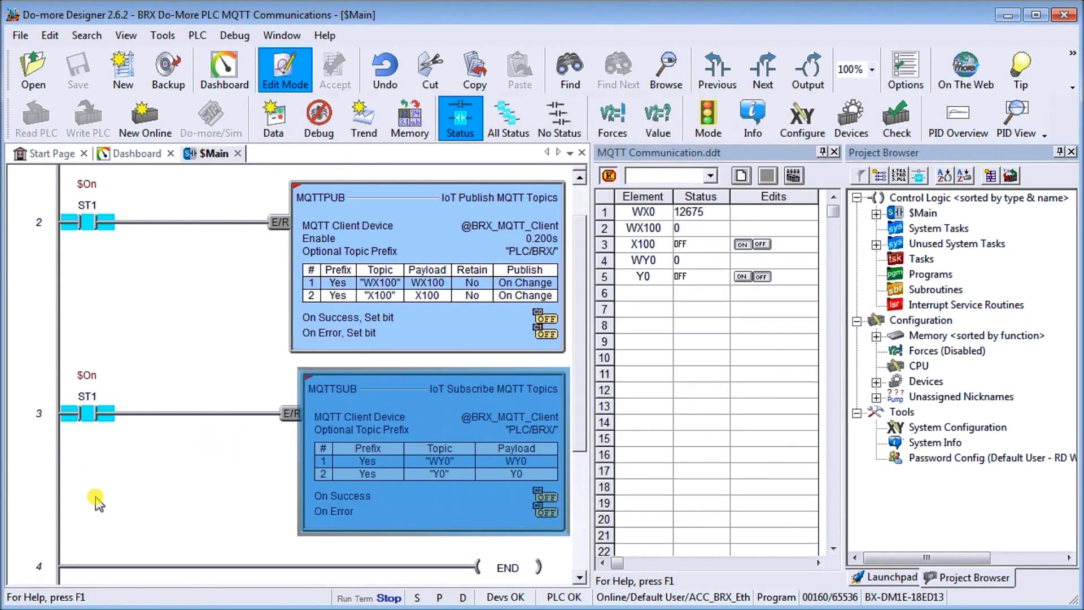
{"action": "left_click", "coordinate": [168, 305]}
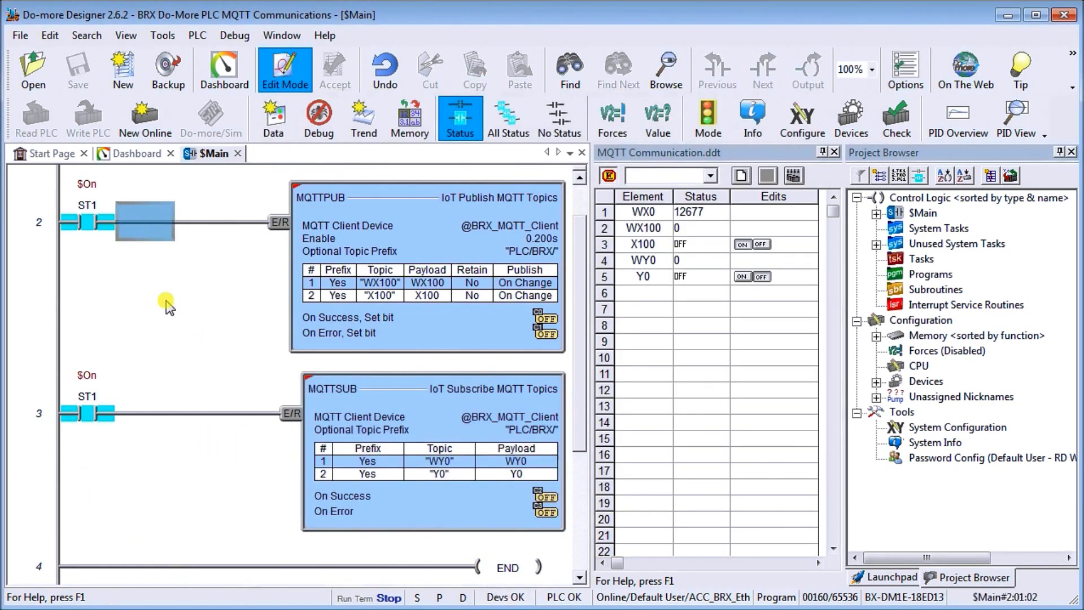
{"action": "left_click", "coordinate": [577, 395]}
{"action": "left_click_drag", "start_coordinate": [577, 395], "coordinate": [582, 361]}
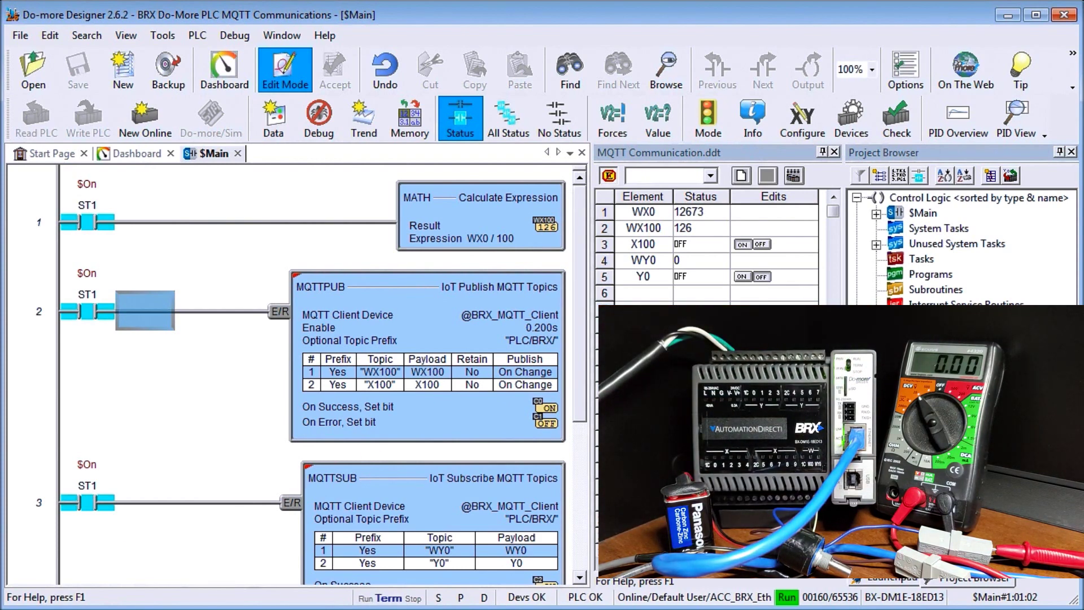
Step: Switch to MQTTlens and start a new connection named Mosquitto Broker BRX
{"action": "key", "text": "alt+Tab"}
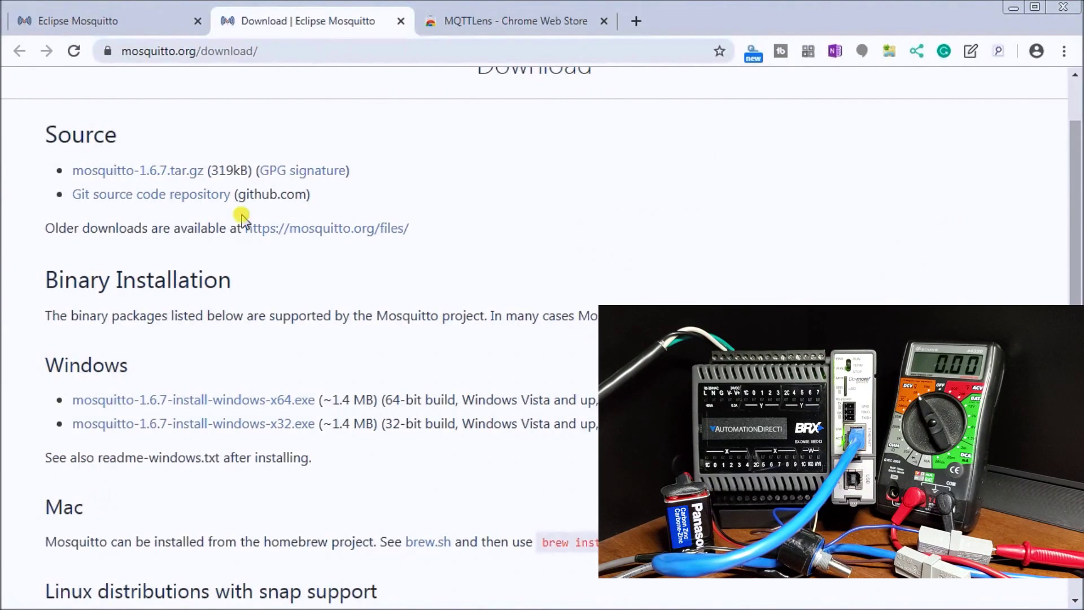
{"action": "left_click", "coordinate": [476, 24]}
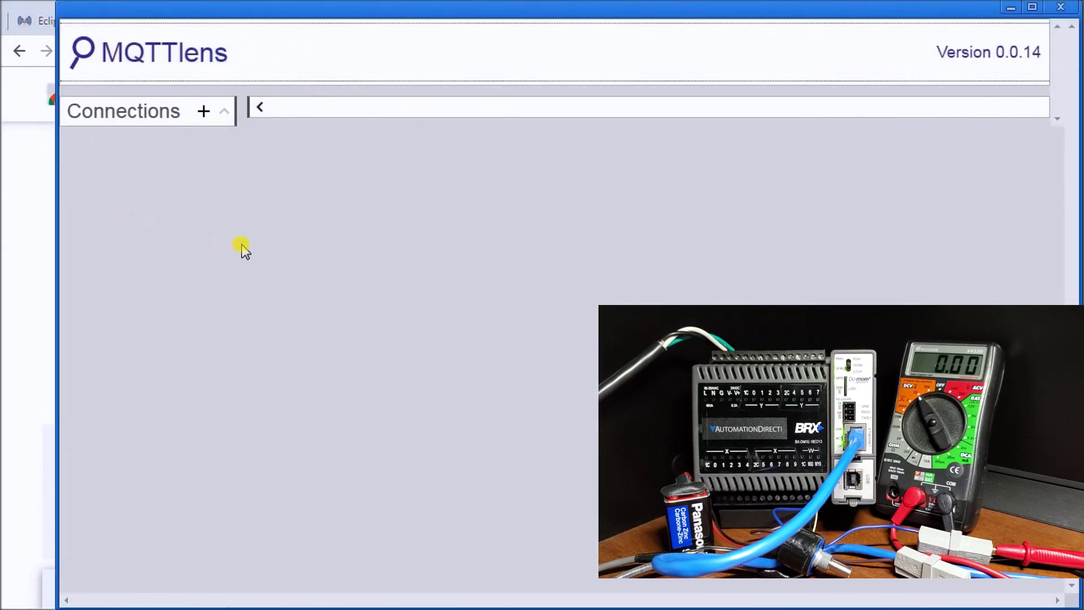
{"action": "left_click", "coordinate": [203, 112]}
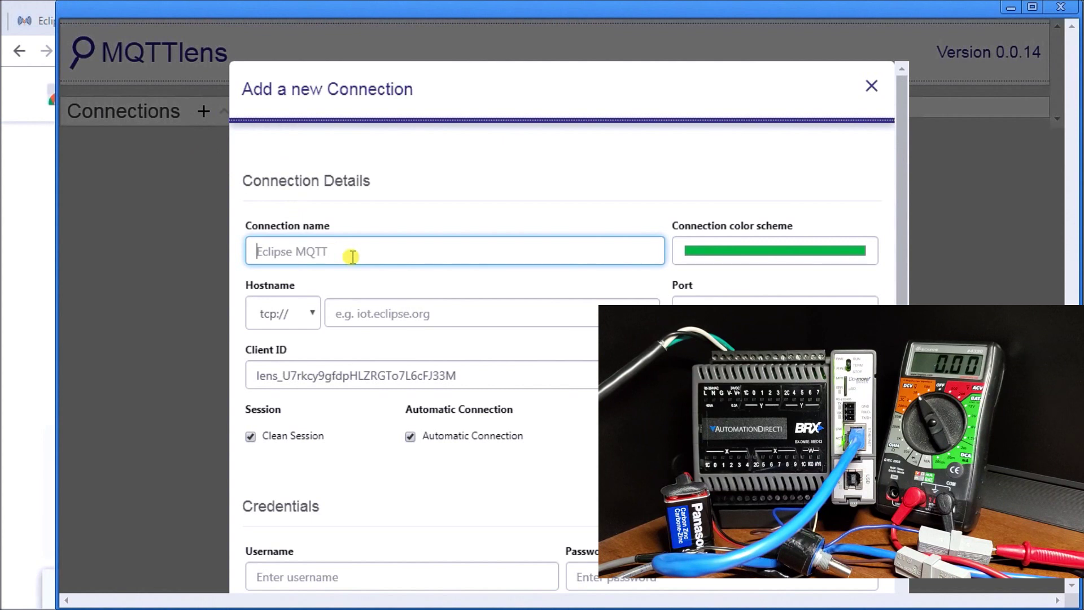
{"action": "type", "text": "Mos"}
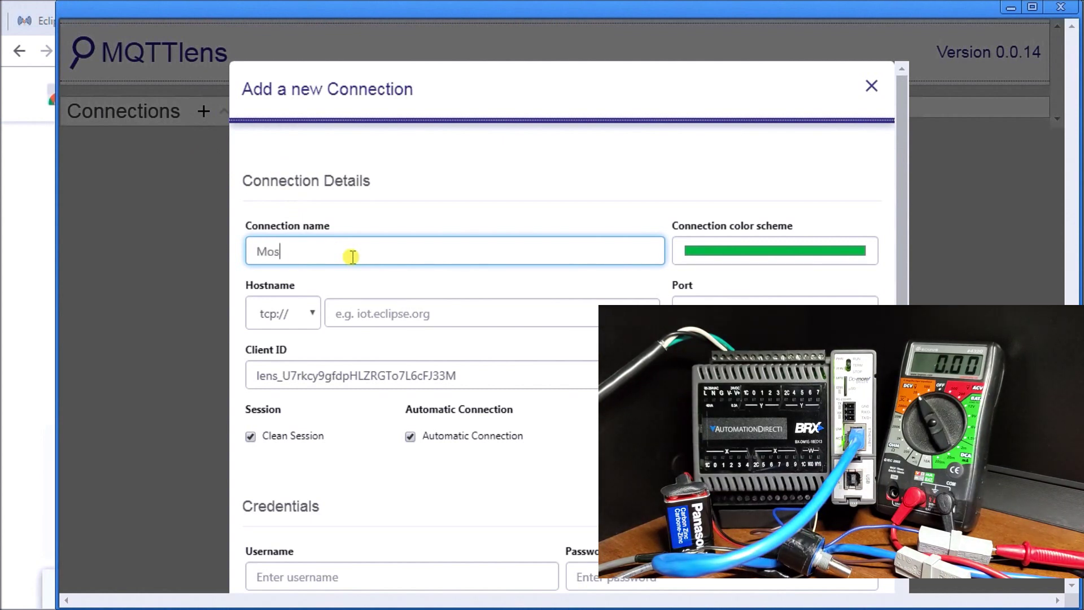
{"action": "type", "text": "quitto Broker BRX"}
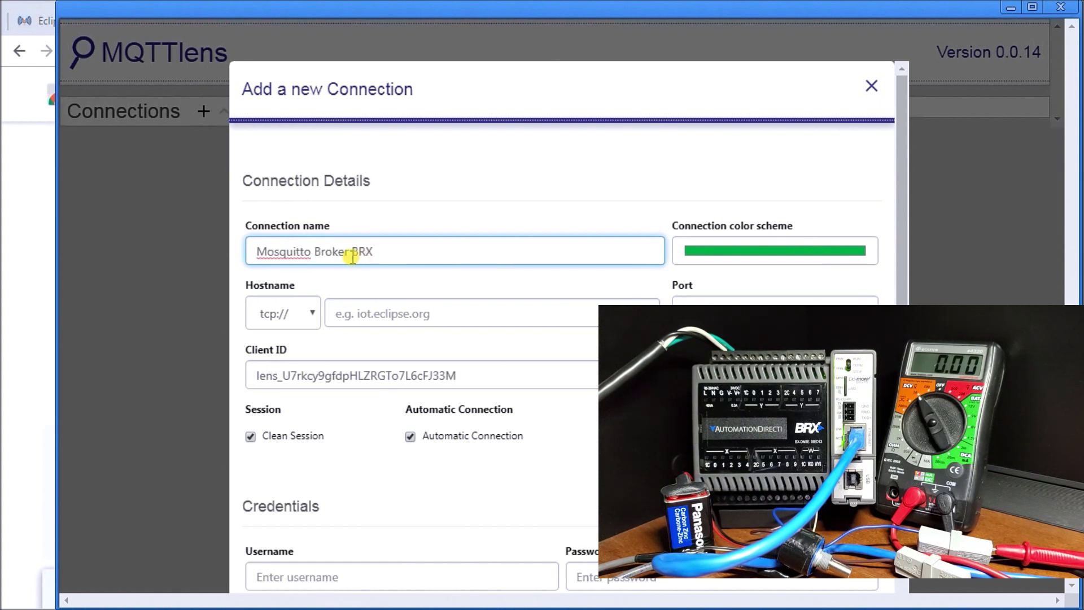
Step: Enter 168.192.1.15 as the new connection's hostname, keeping the tcp:// protocol
{"action": "left_click", "coordinate": [419, 315]}
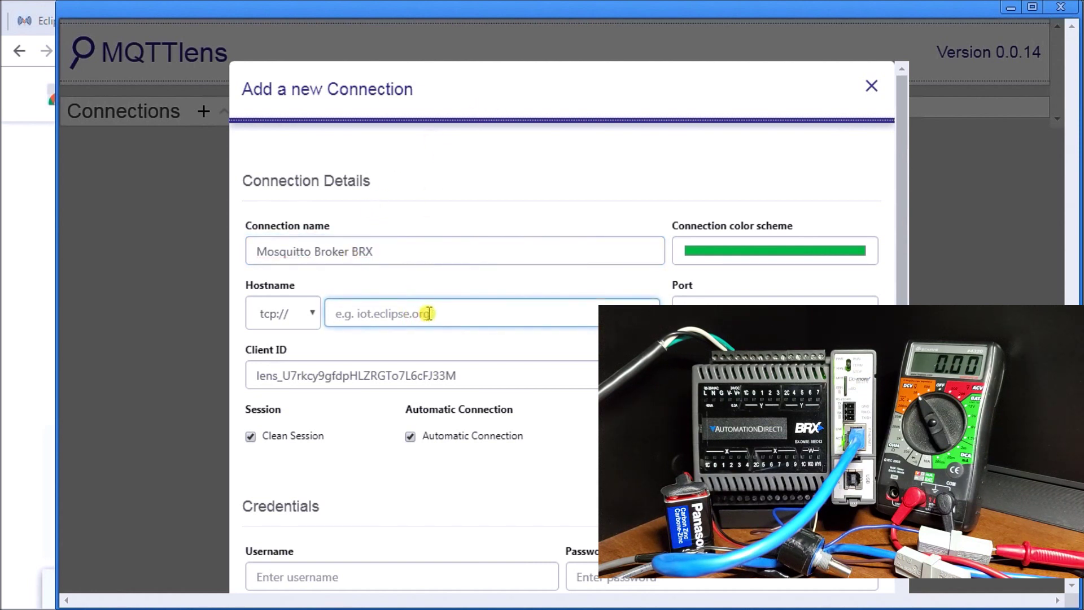
{"action": "type", "text": "19"}
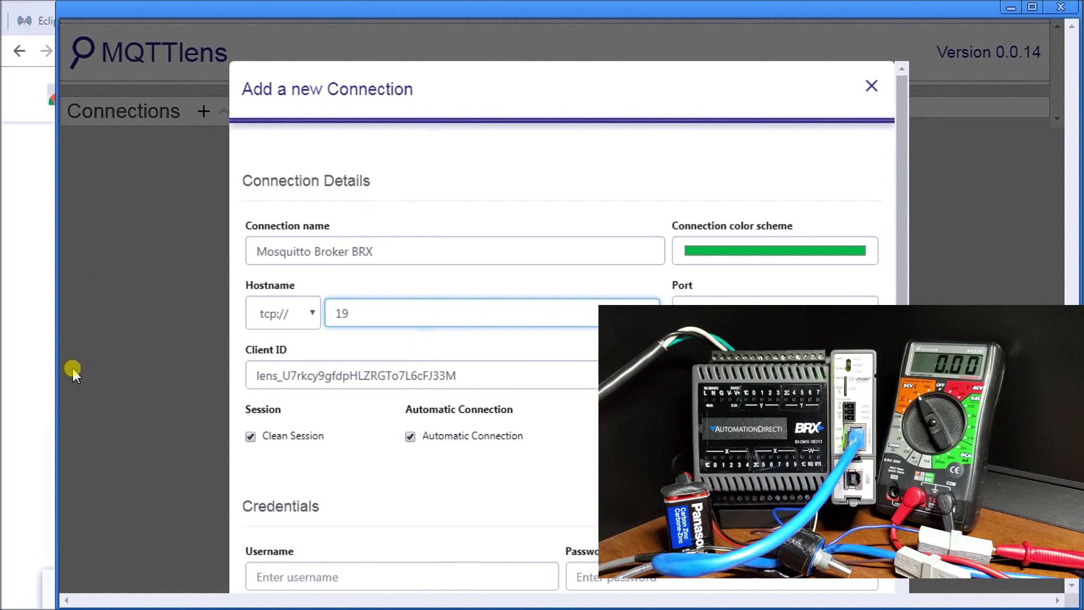
{"action": "key", "text": "BackSpace"}
{"action": "key", "text": "BackSpace"}
{"action": "type", "text": "168.192.1.15"}
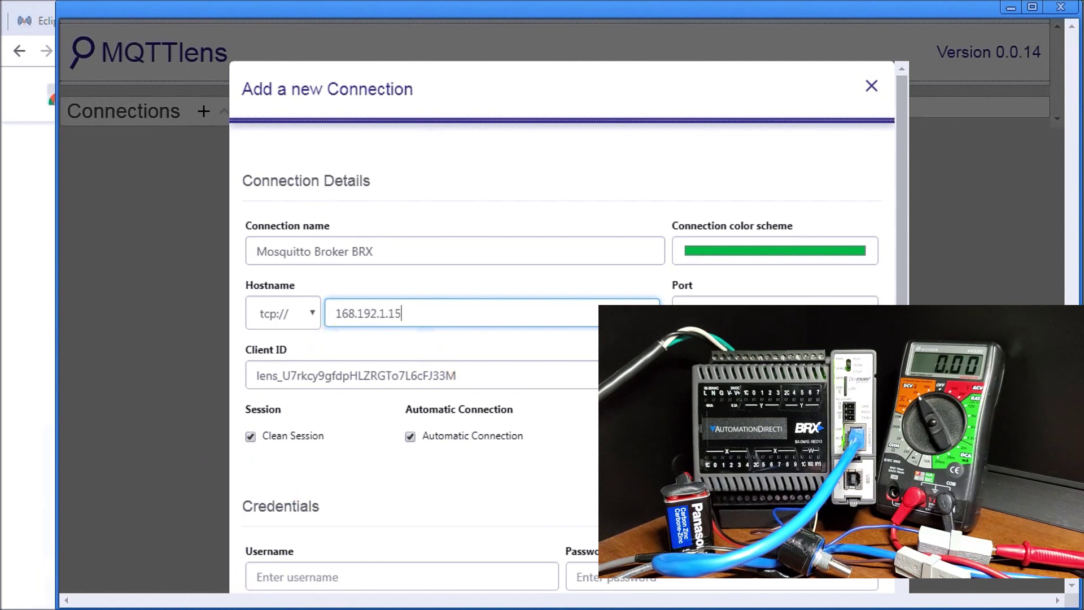
{"action": "key", "text": "Tab"}
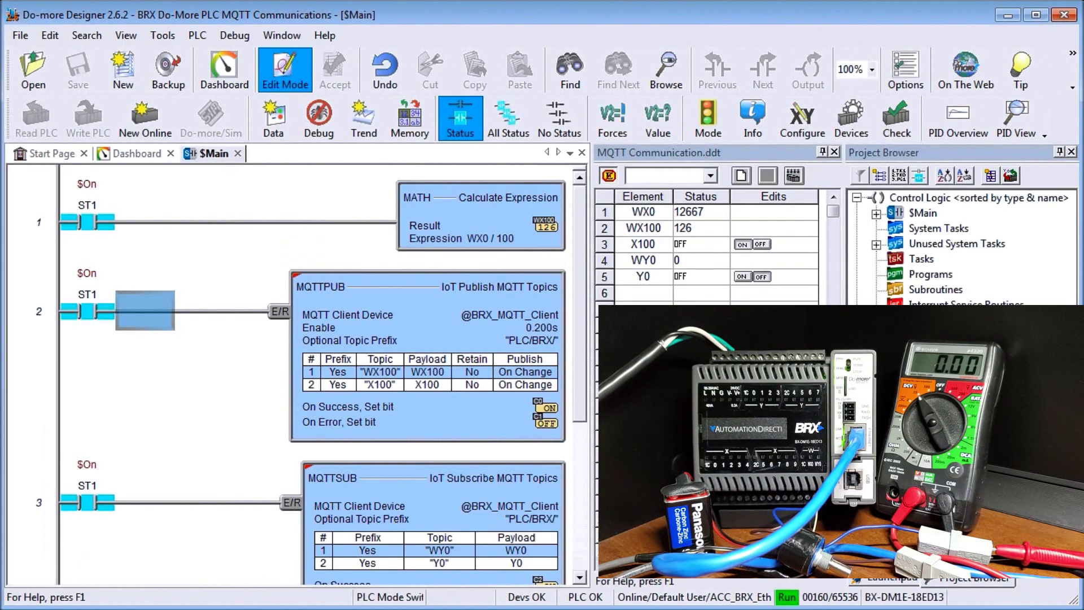
{"action": "left_click", "coordinate": [195, 38]}
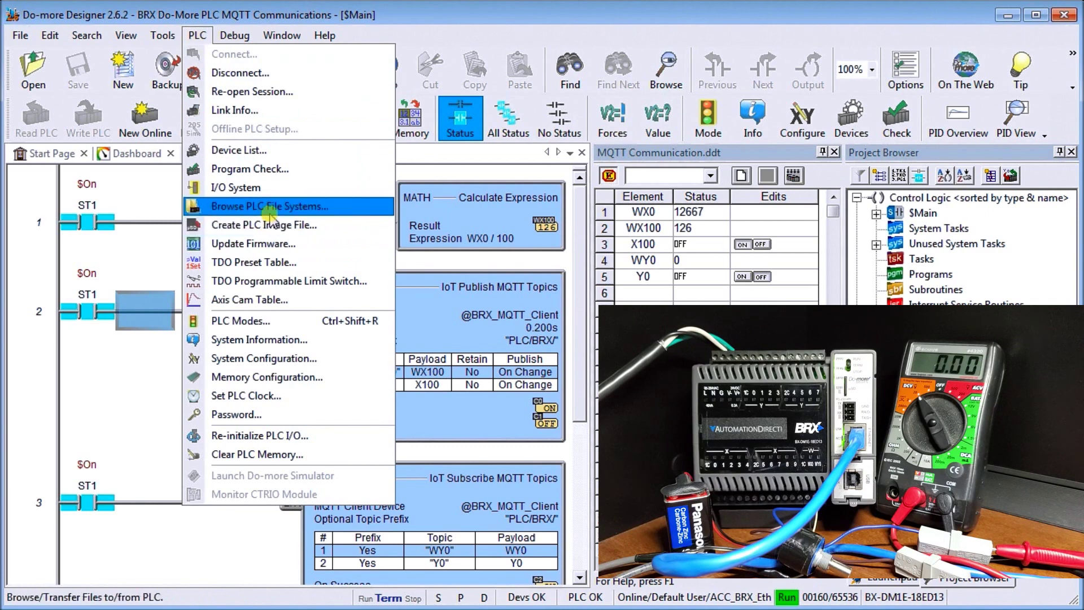
{"action": "left_click", "coordinate": [278, 359]}
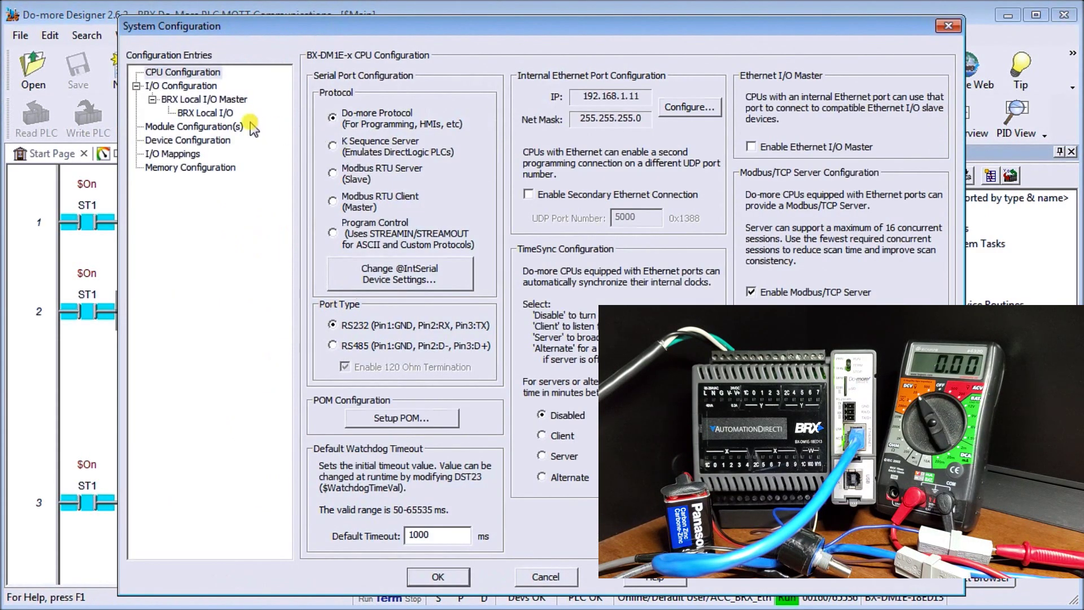
{"action": "left_click", "coordinate": [192, 140]}
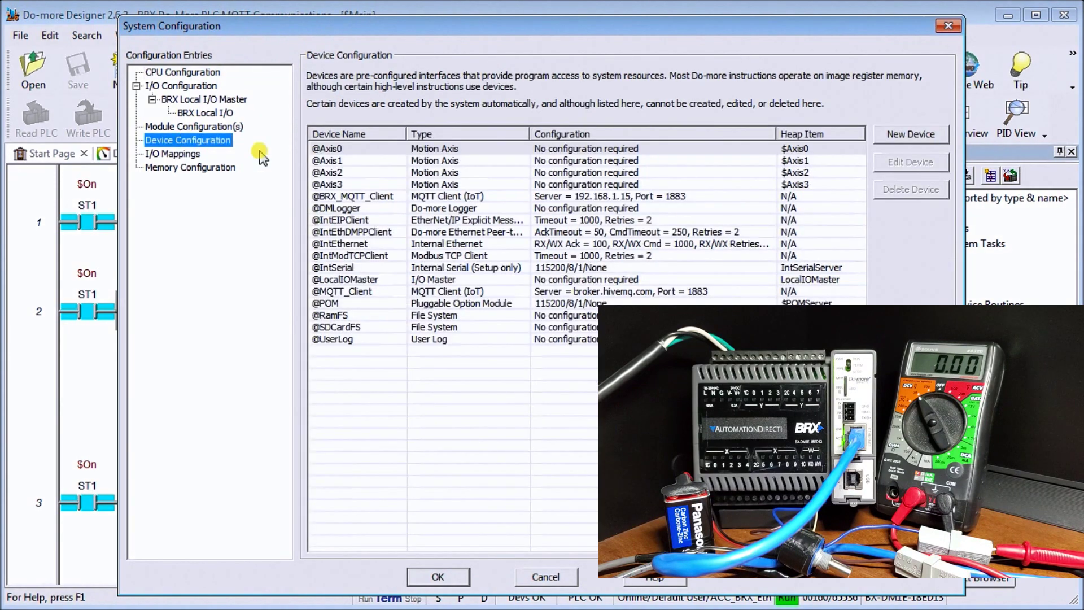
{"action": "left_click", "coordinate": [357, 292]}
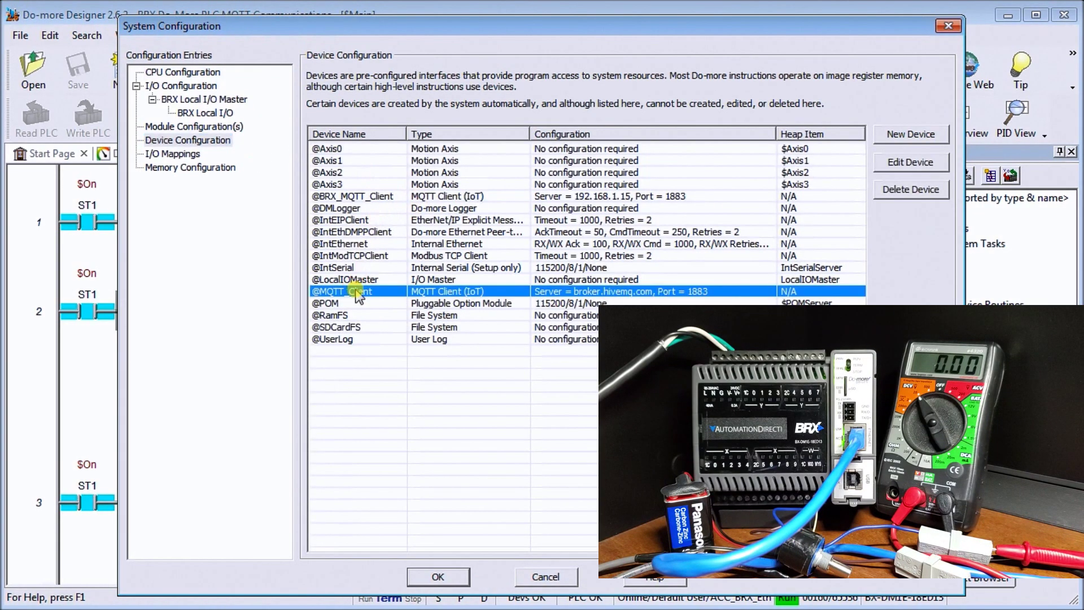
{"action": "double_click", "coordinate": [353, 197]}
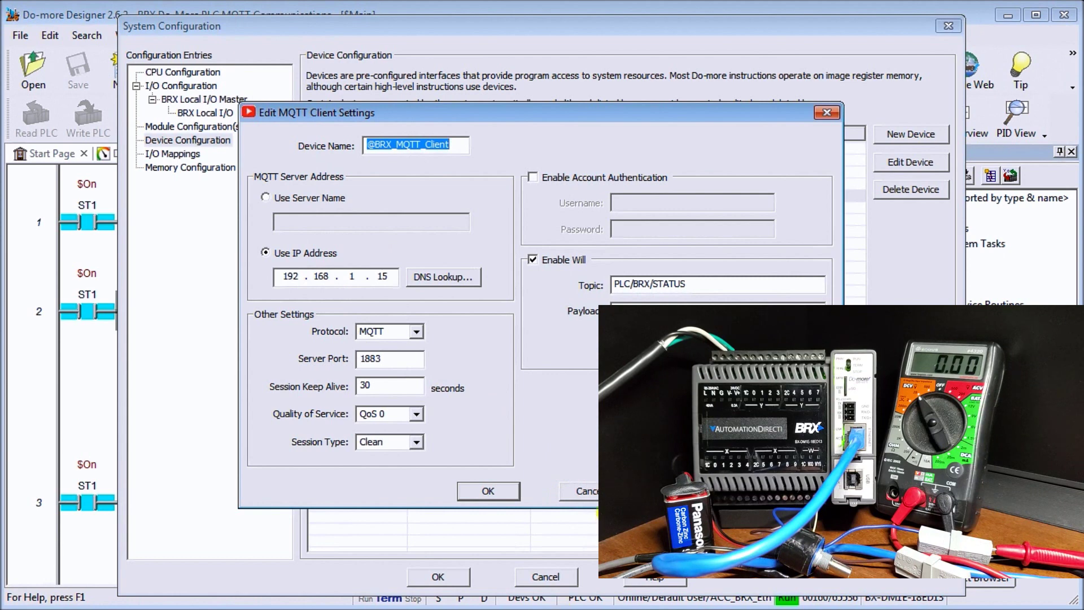
{"action": "left_click", "coordinate": [582, 491]}
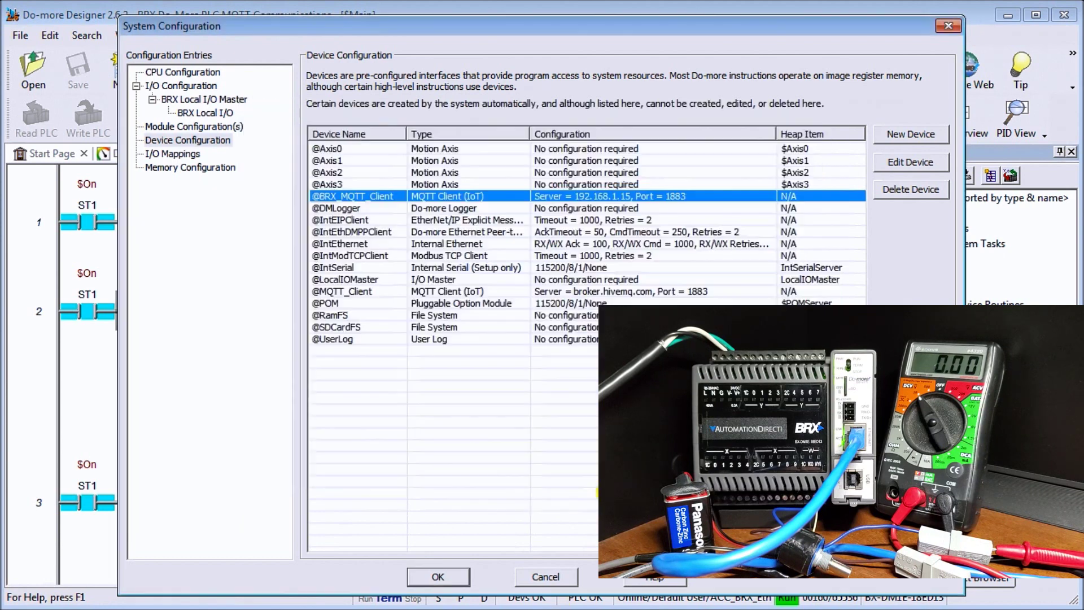
{"action": "left_click", "coordinate": [556, 579]}
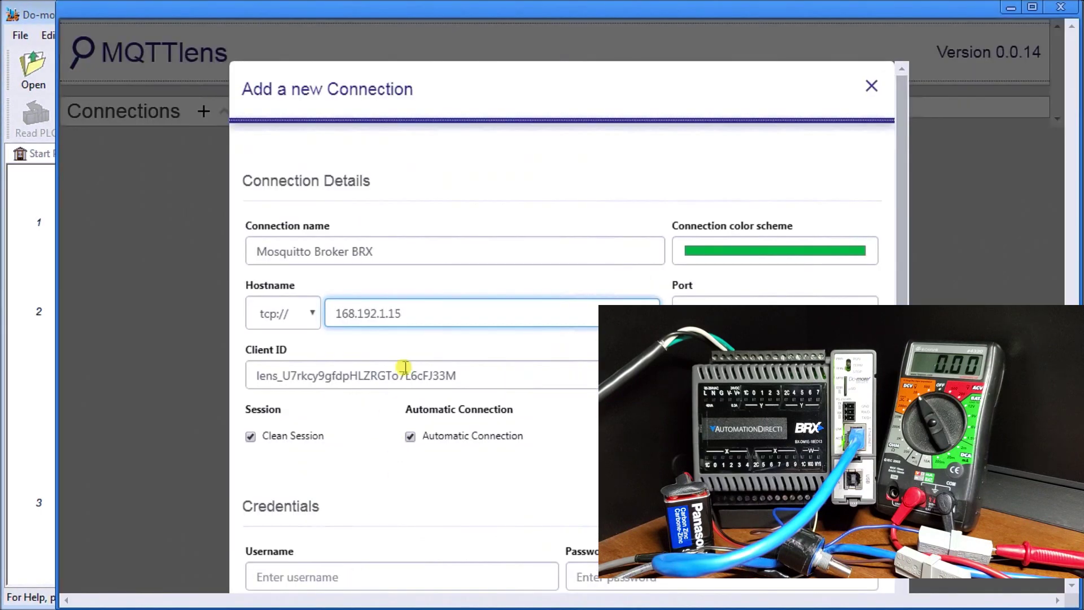
Step: Back in MQTTlens, correct the hostname to 192.168.1.15 and create the connection
{"action": "left_click_drag", "start_coordinate": [334, 313], "coordinate": [377, 313]}
{"action": "type", "text": "192.16"}
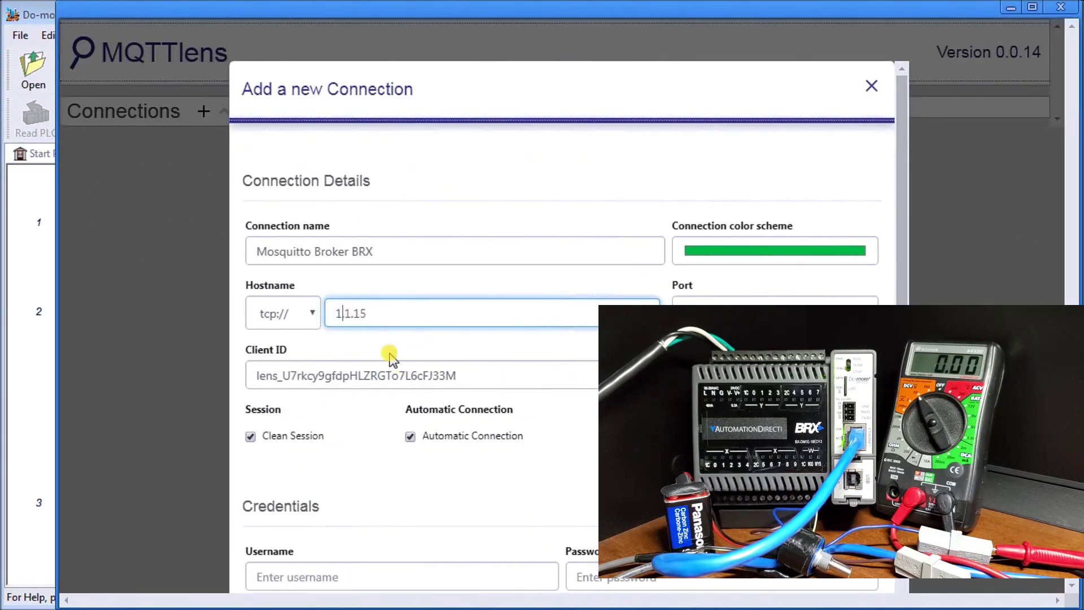
{"action": "type", "text": "8"}
{"action": "scroll", "coordinate": [706, 339], "scroll_direction": "down", "scroll_amount": 1}
{"action": "scroll", "coordinate": [621, 418], "scroll_direction": "down", "scroll_amount": 1}
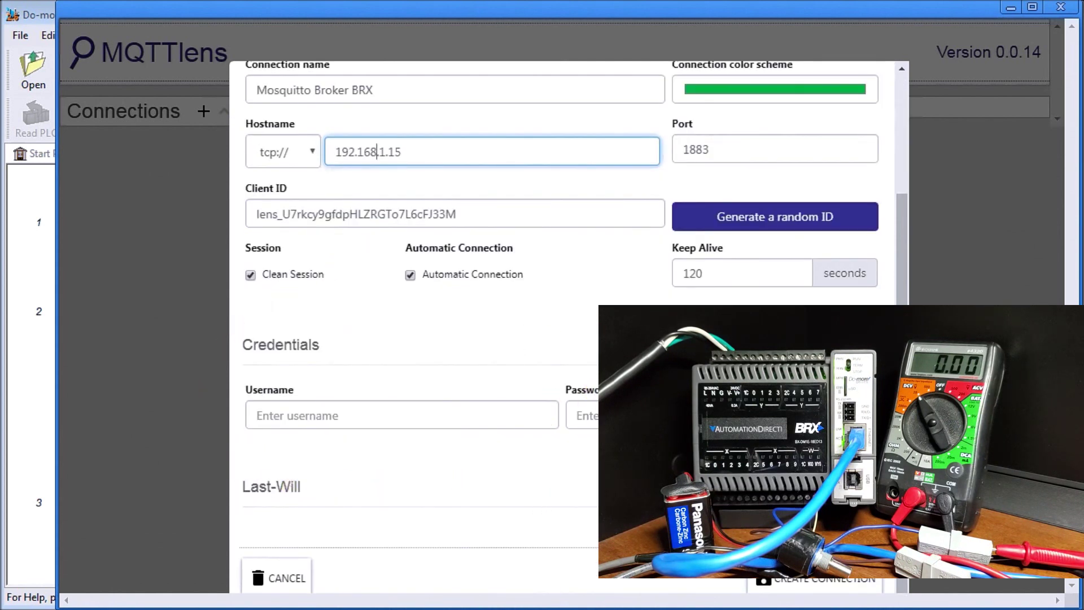
{"action": "left_click", "coordinate": [801, 585]}
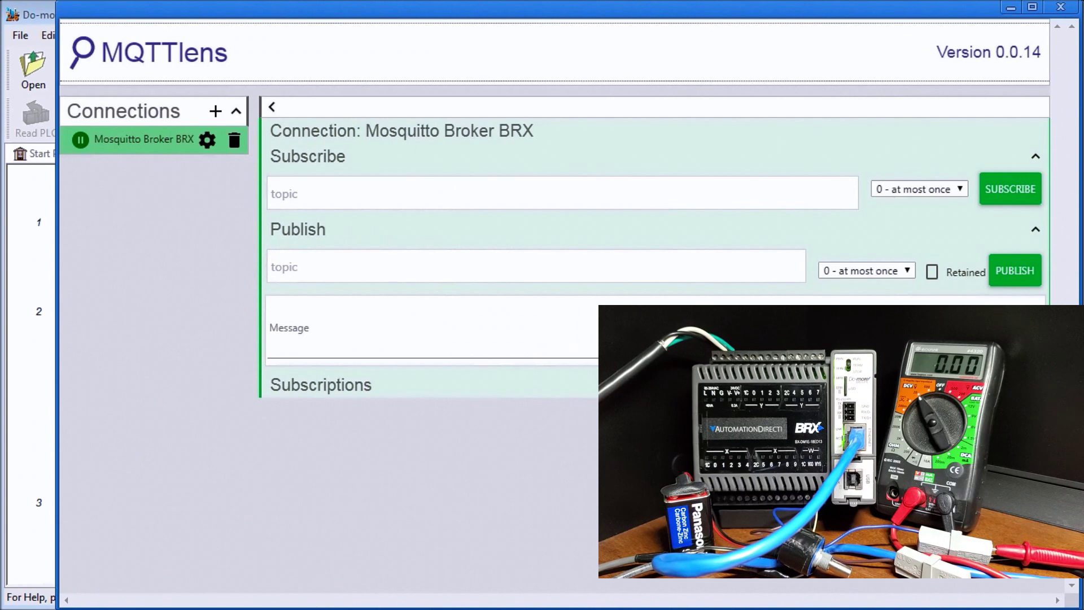
Step: Check the Mosquitto log in Command Prompt for the new client connection, moving its window lower, and return to MQTTlens
{"action": "key", "text": "alt+Tab"}
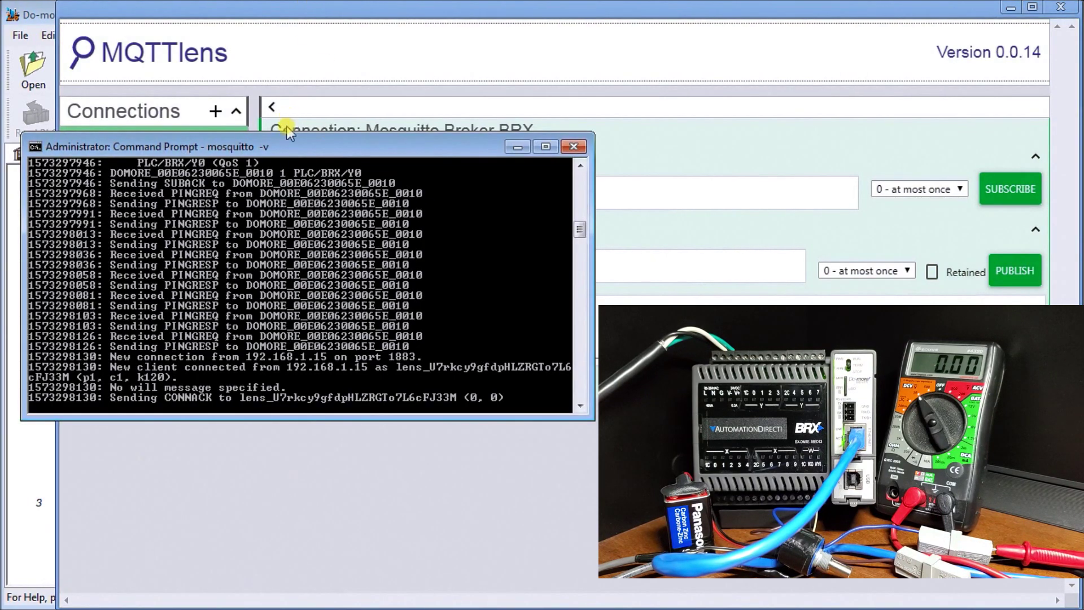
{"action": "left_click_drag", "start_coordinate": [286, 146], "coordinate": [289, 294]}
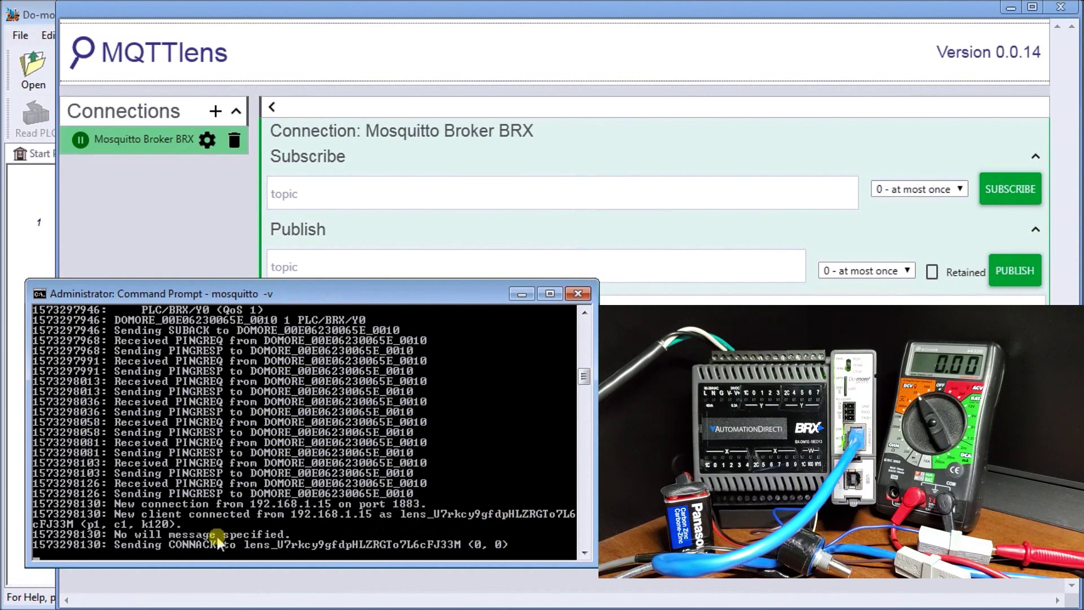
{"action": "left_click", "coordinate": [493, 14]}
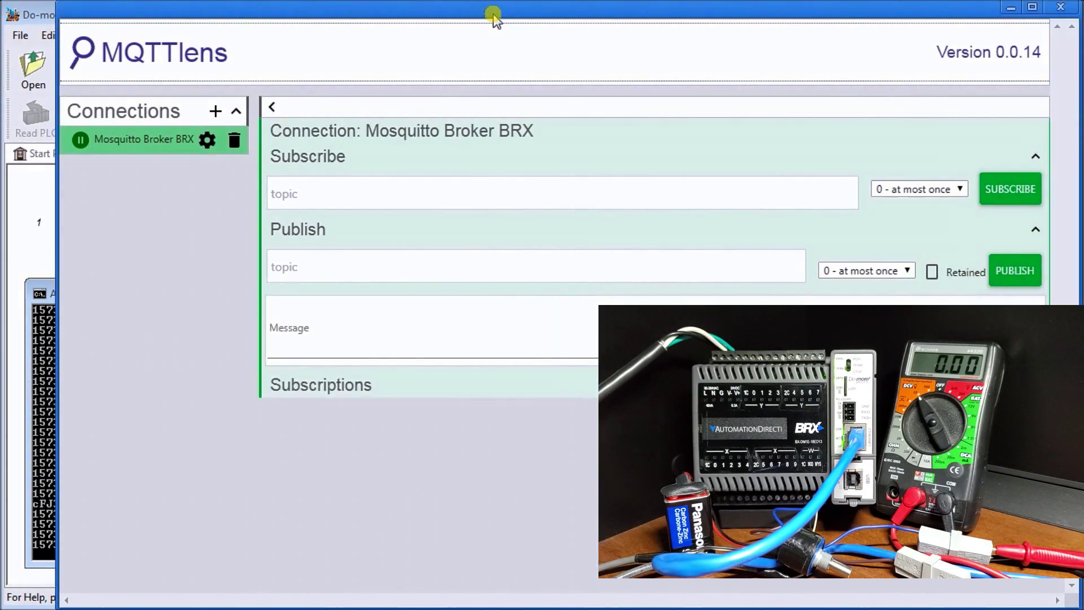
Step: Subscribe to the topic PLC/BRX/WX100 with QoS 0 and check its published messages in the Mosquitto log
{"action": "left_click", "coordinate": [420, 193]}
{"action": "type", "text": "PLC/BRX/"}
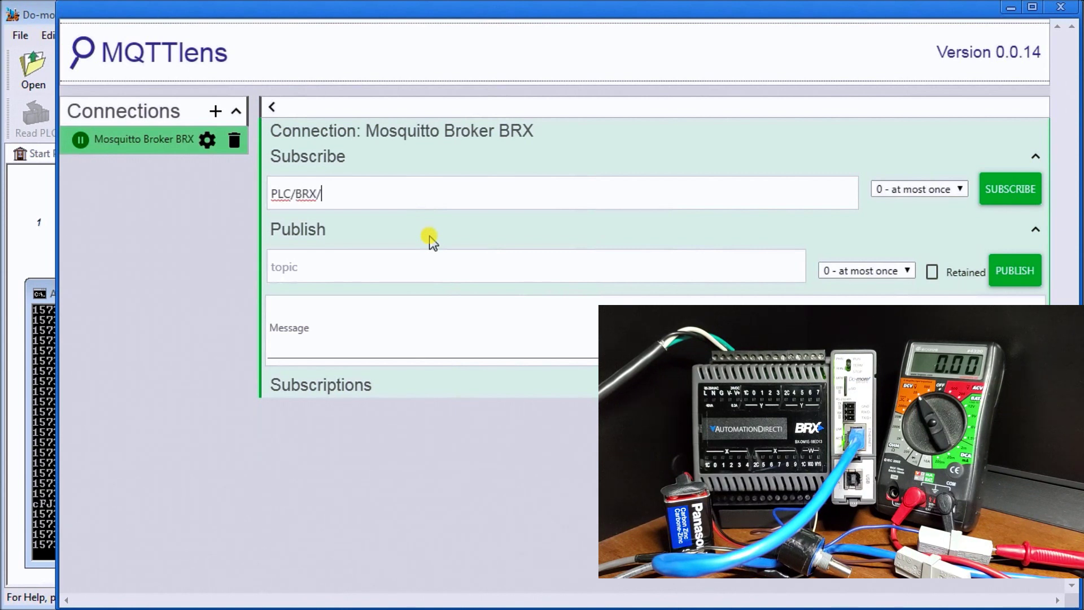
{"action": "type", "text": "WX100"}
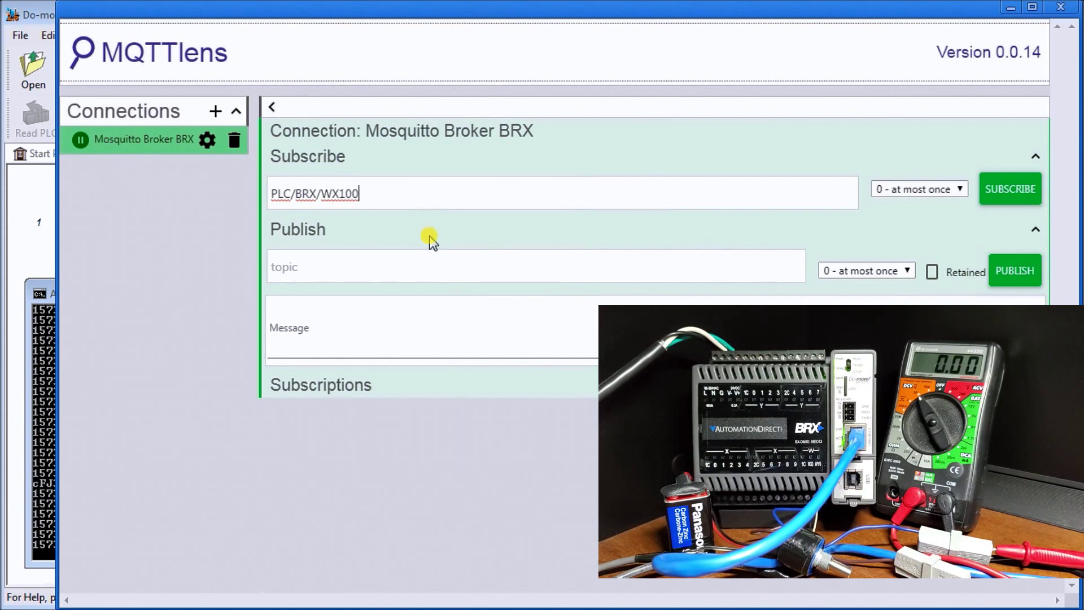
{"action": "left_click", "coordinate": [1022, 198]}
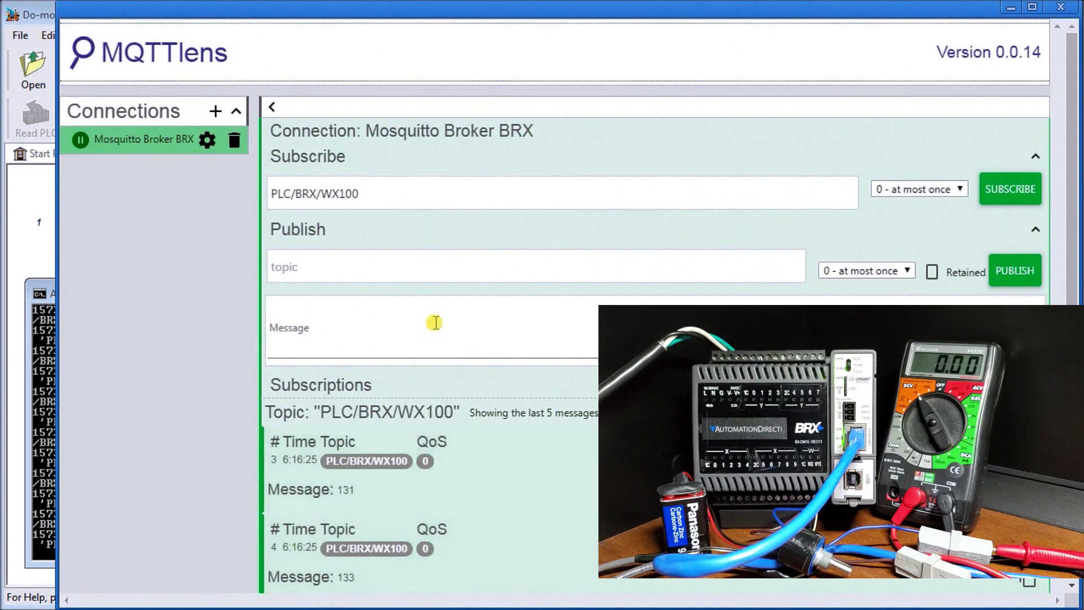
{"action": "left_click", "coordinate": [46, 284]}
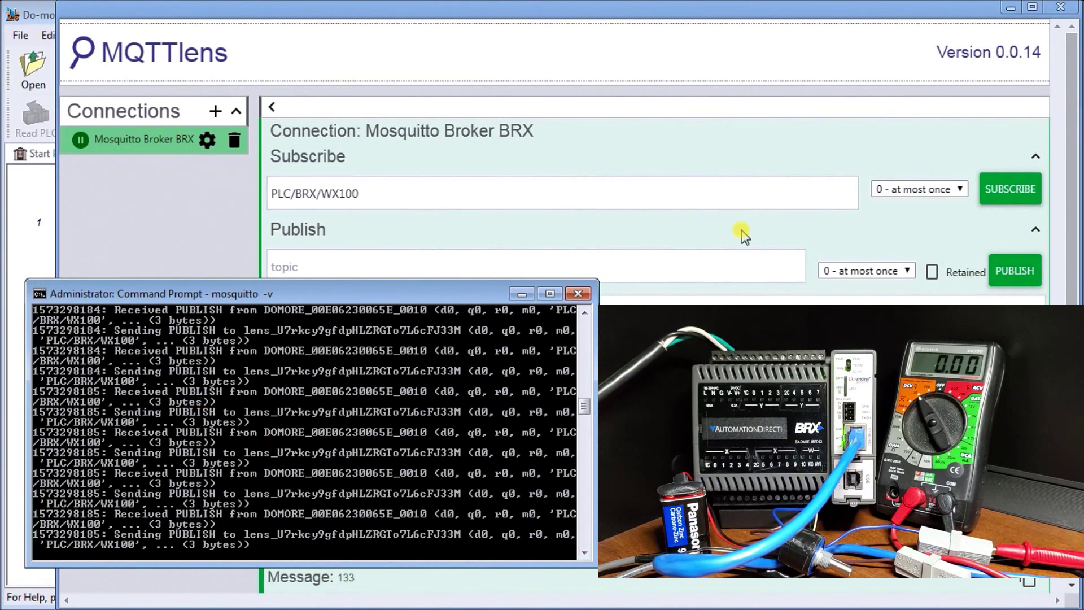
{"action": "left_click", "coordinate": [631, 43]}
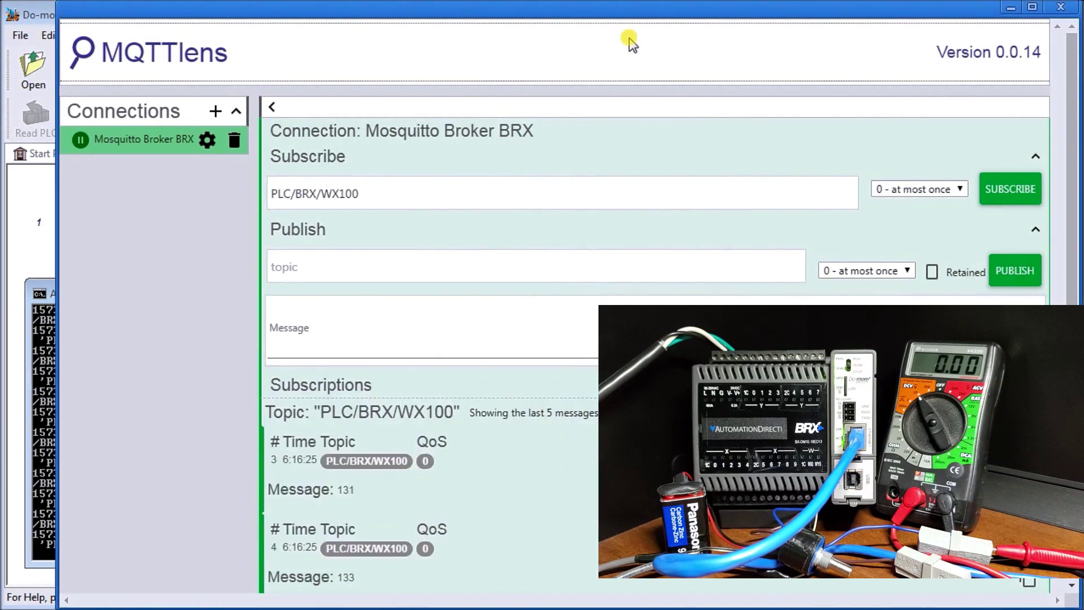
Step: Change the subscription topic to PLC/BRX/X100 and subscribe to it
{"action": "left_click", "coordinate": [338, 193]}
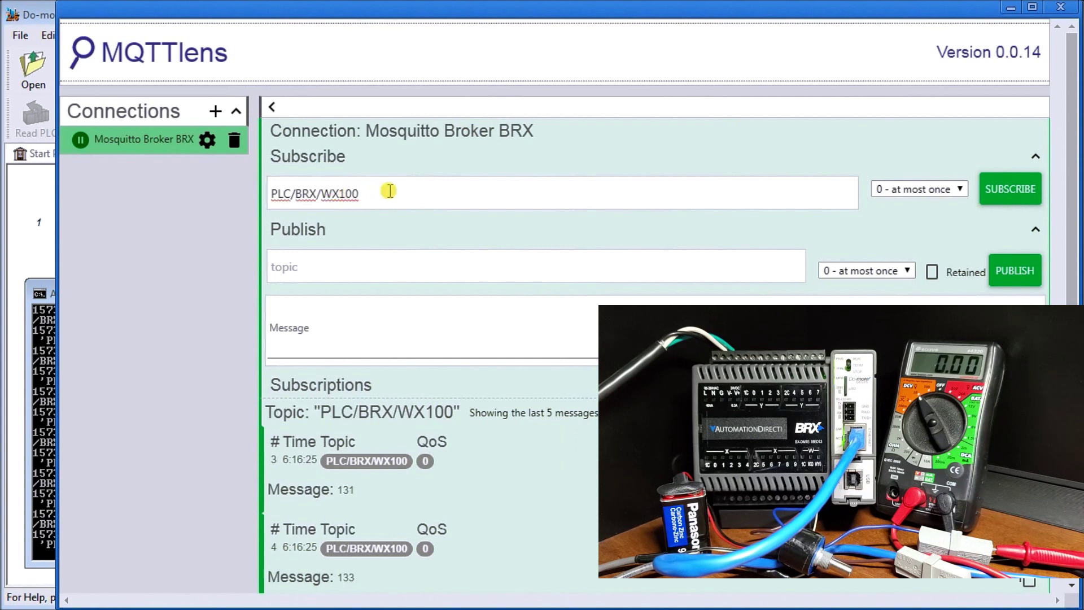
{"action": "key", "text": "BackSpace"}
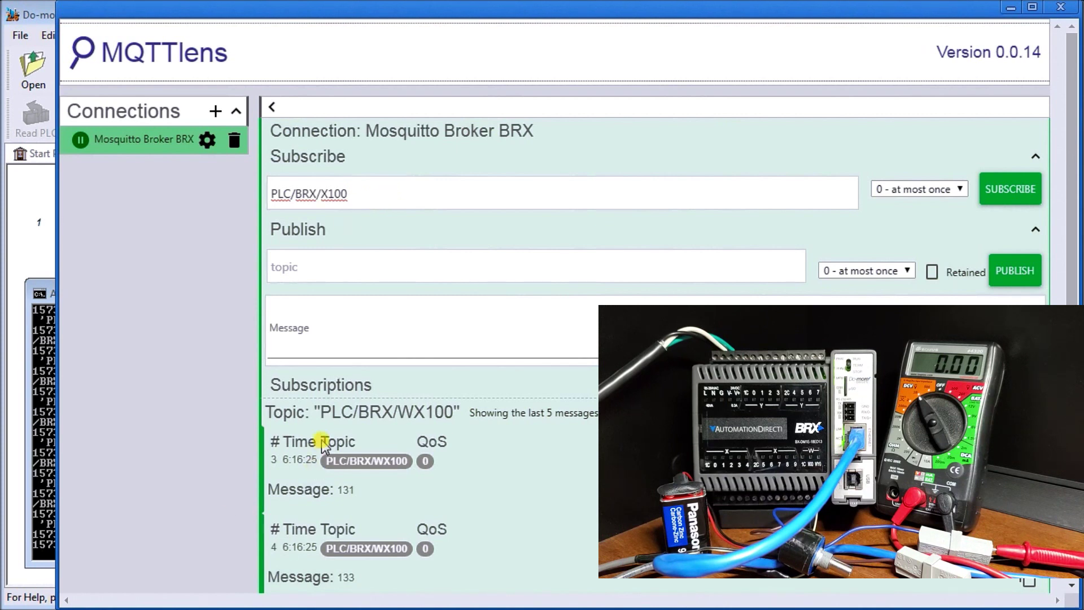
{"action": "left_click", "coordinate": [1010, 197]}
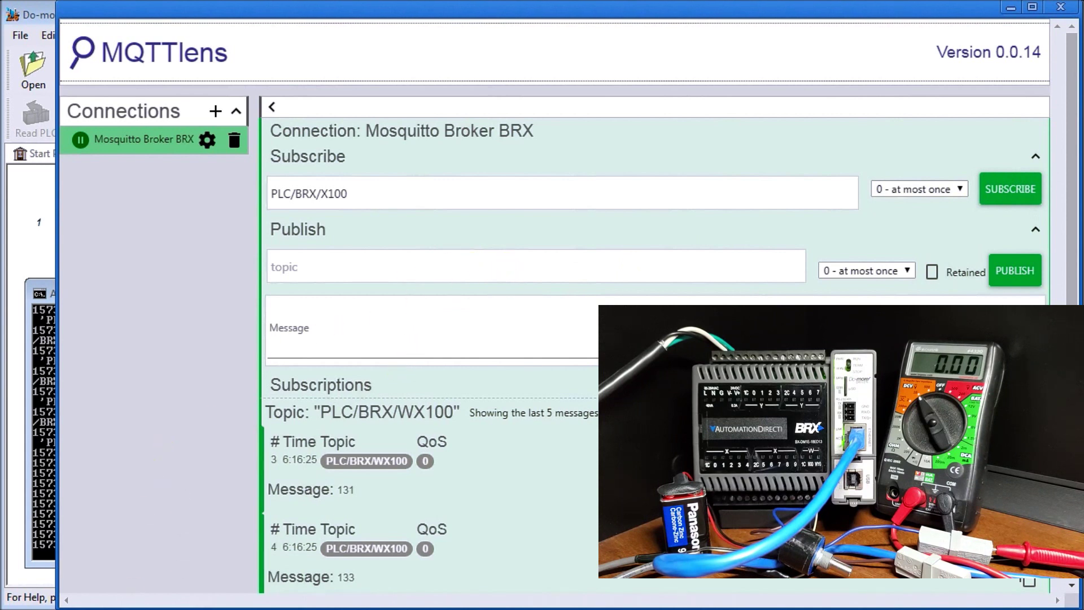
Step: Switch to Do-more Designer, turn on X100 in the MQTT Communication data view, and return to MQTTlens
{"action": "key", "text": "alt+Tab"}
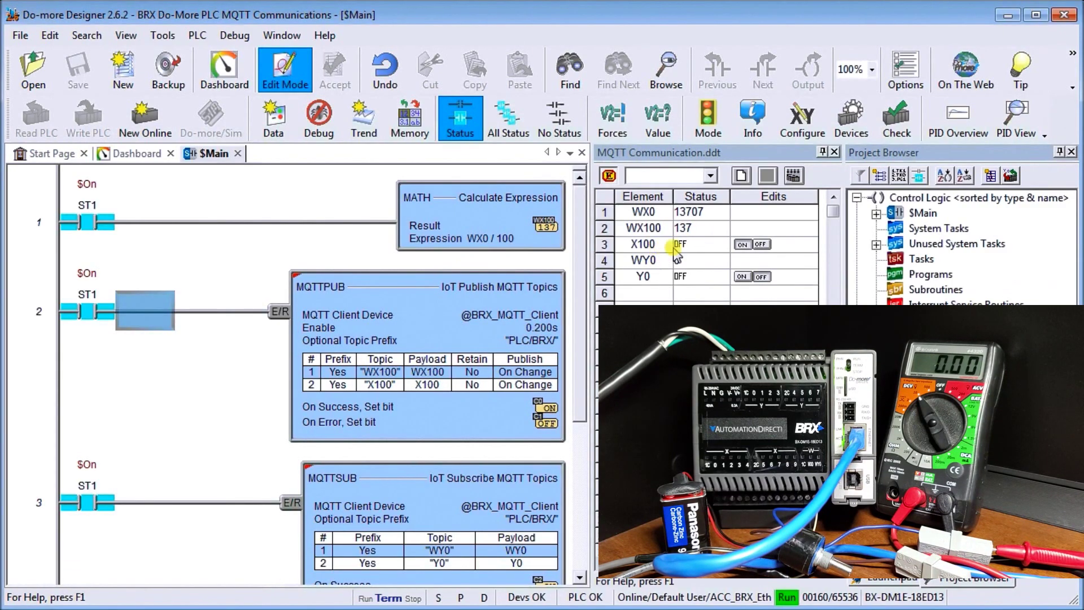
{"action": "left_click", "coordinate": [741, 244]}
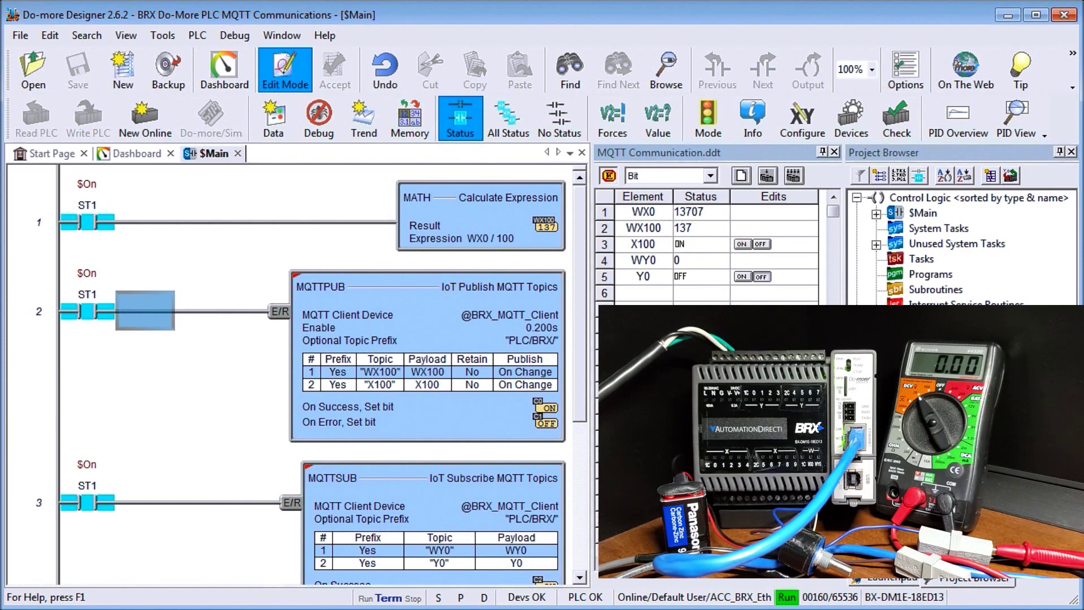
{"action": "key", "text": "alt+Tab"}
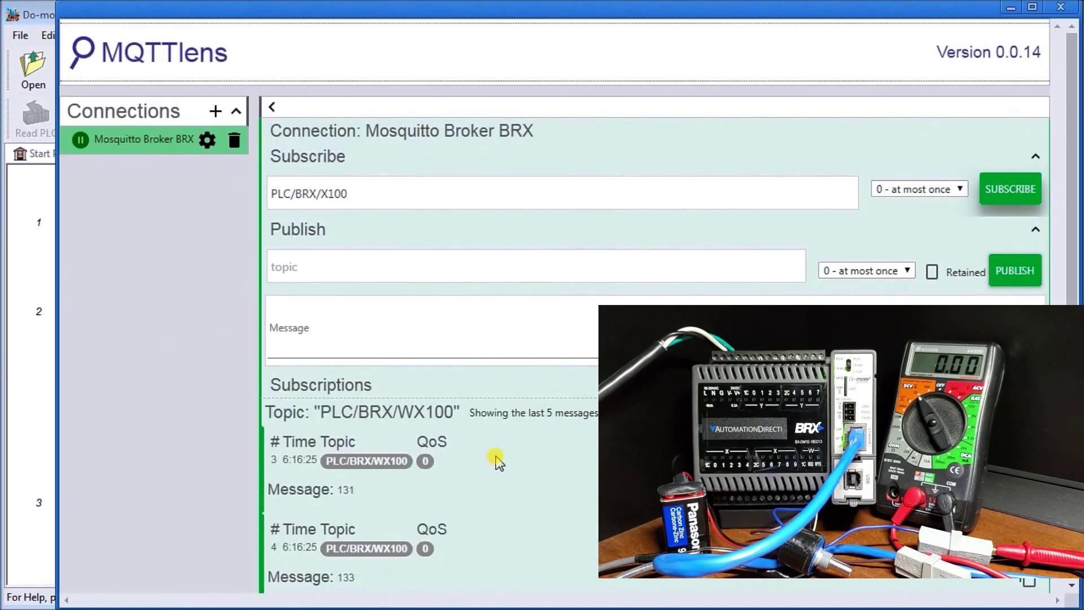
Step: Submit the subscription to PLC/BRX/X100 again
{"action": "left_click", "coordinate": [1009, 195]}
{"action": "left_click", "coordinate": [1008, 197]}
{"action": "left_click", "coordinate": [322, 194]}
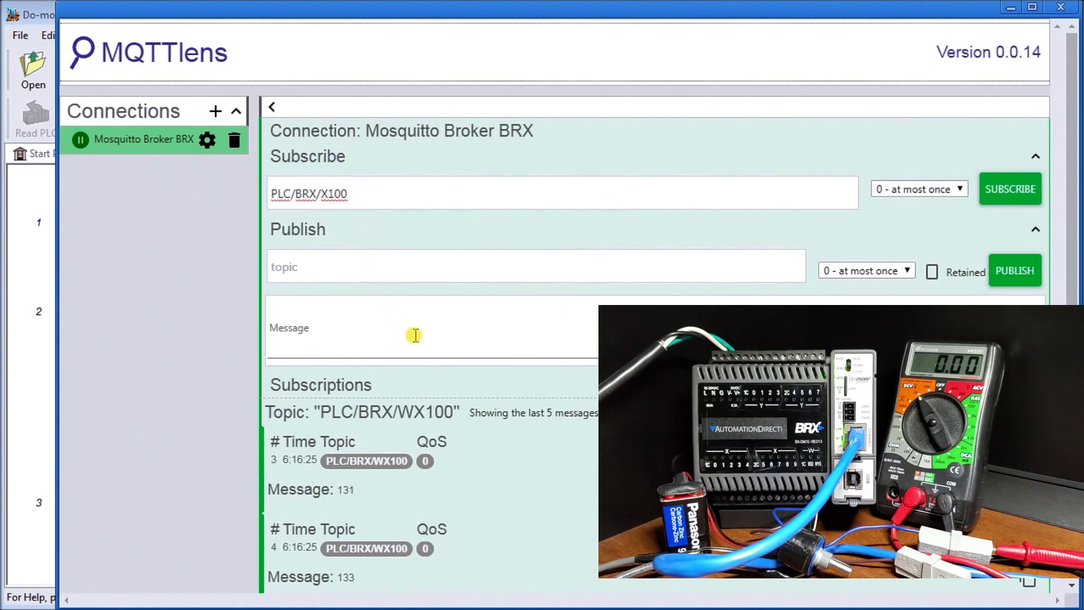
Step: Enter PLC/BRX/Y0 as the publish topic in MQTTlens, correcting the wrongly entered slash
{"action": "left_click", "coordinate": [312, 266]}
{"action": "type", "text": "PLC/BRXé"}
{"action": "key", "text": "BackSpace"}
{"action": "type", "text": "É"}
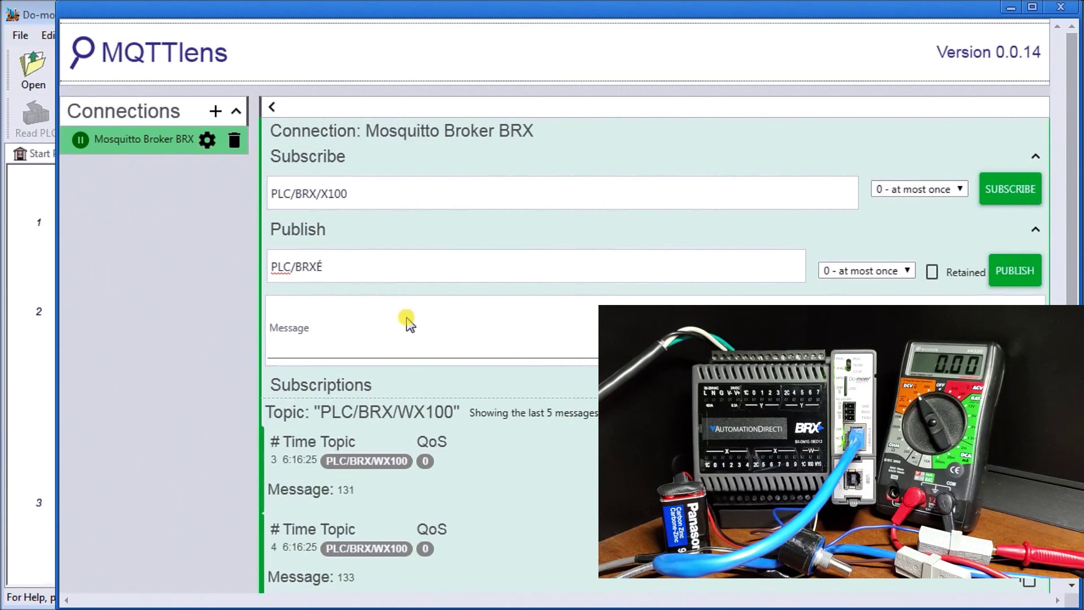
{"action": "key", "text": "BackSpace"}
{"action": "key", "text": "BackSpace"}
{"action": "left_click_drag", "start_coordinate": [317, 193], "coordinate": [326, 193]}
{"action": "right_click", "coordinate": [321, 193]}
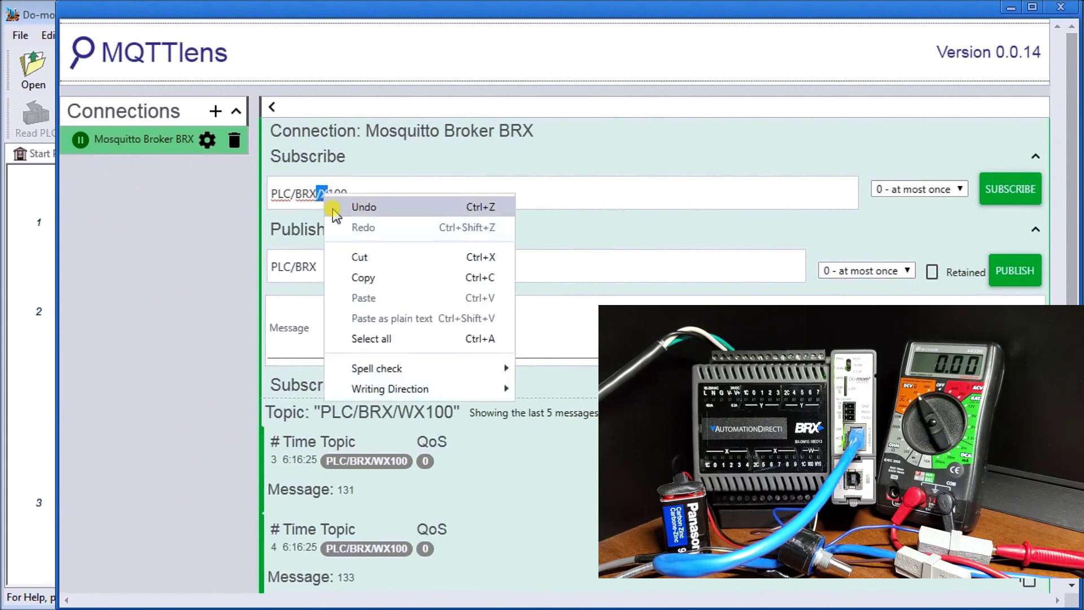
{"action": "left_click", "coordinate": [361, 278]}
{"action": "left_click", "coordinate": [355, 279]}
{"action": "type", "text": "/"}
{"action": "key", "text": "ctrl+v"}
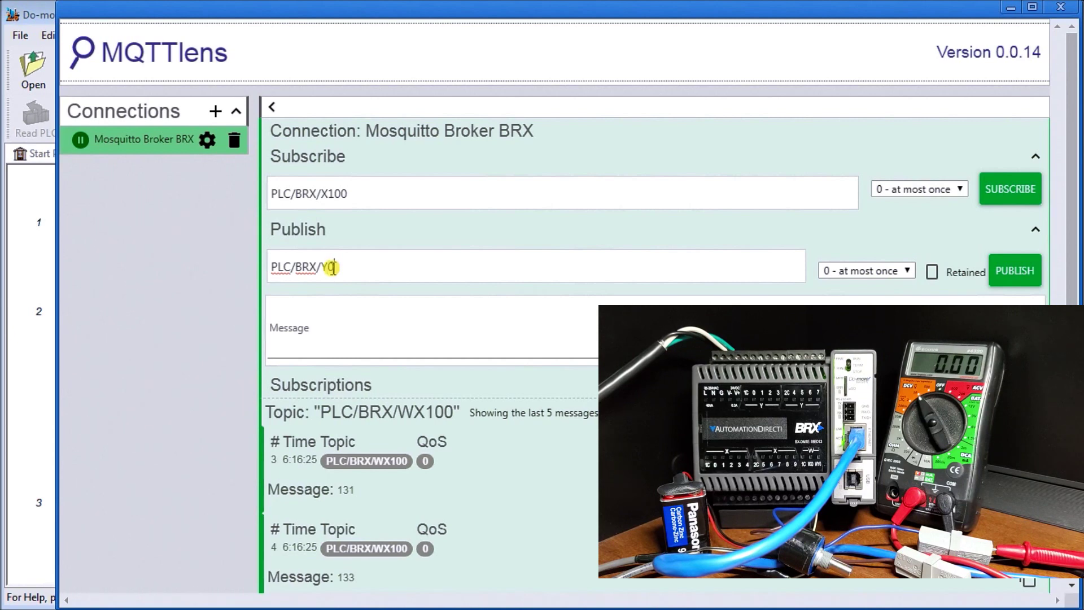
Step: Publish the message 1 to PLC/BRX/Y0 with QoS 0, followed by the message 0
{"action": "left_click", "coordinate": [355, 339]}
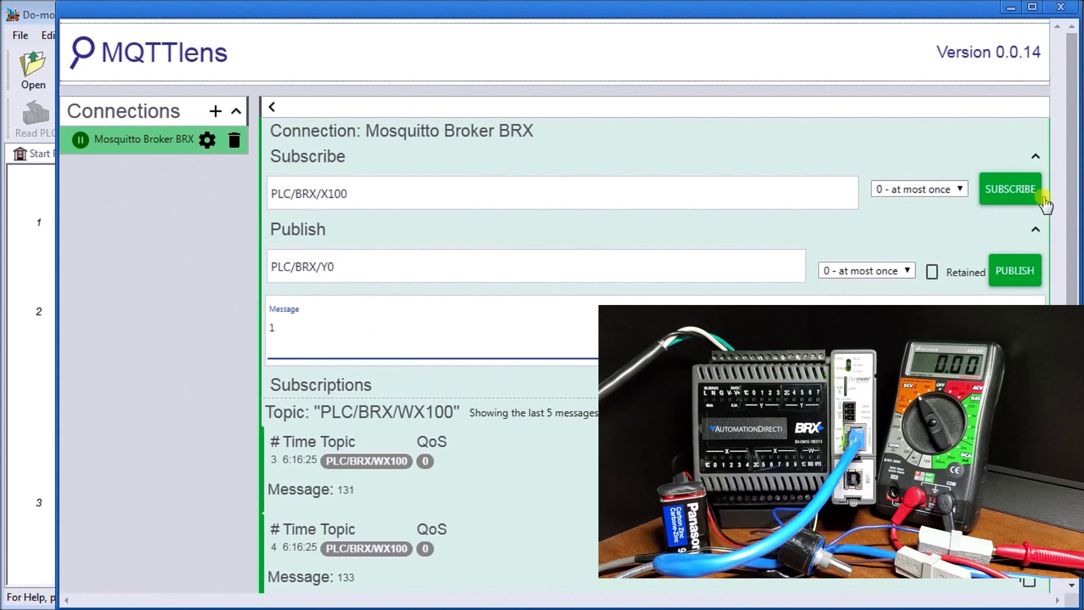
{"action": "left_click", "coordinate": [1016, 272]}
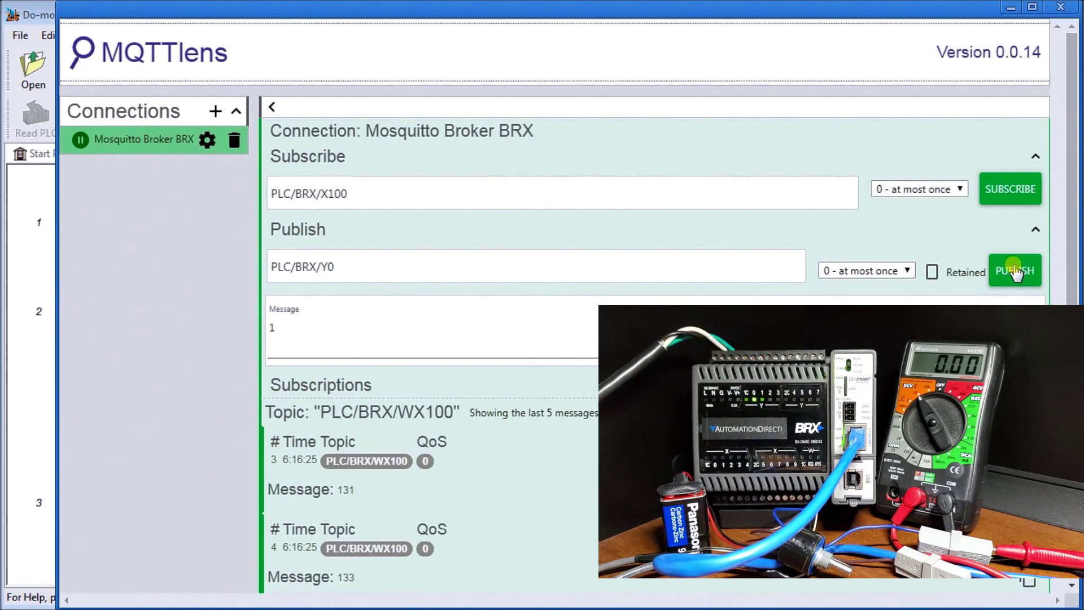
{"action": "left_click_drag", "start_coordinate": [290, 327], "coordinate": [265, 331]}
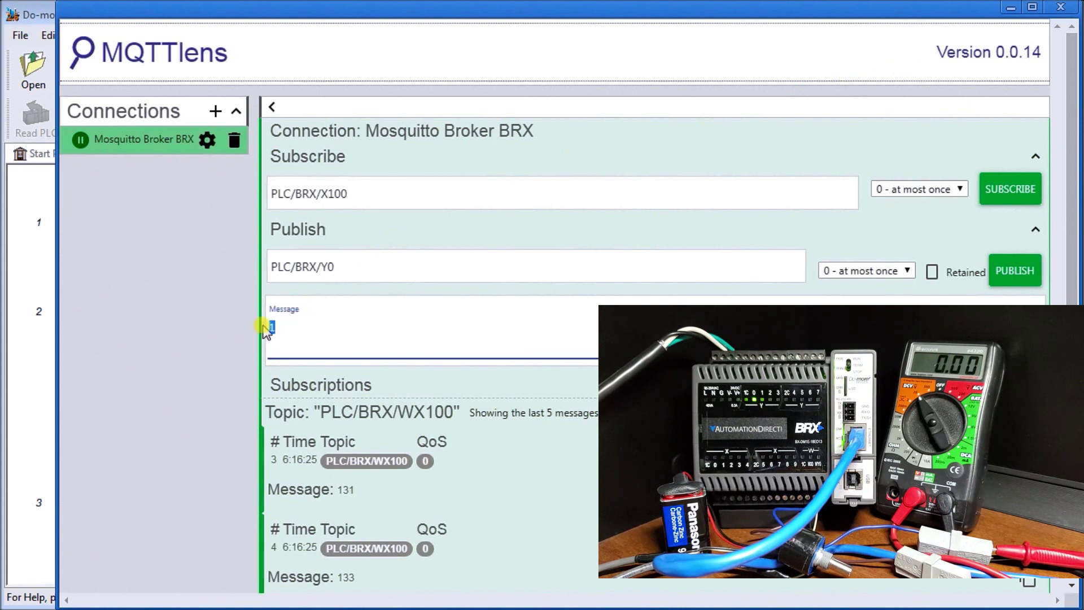
{"action": "type", "text": "0"}
{"action": "left_click", "coordinate": [1022, 274]}
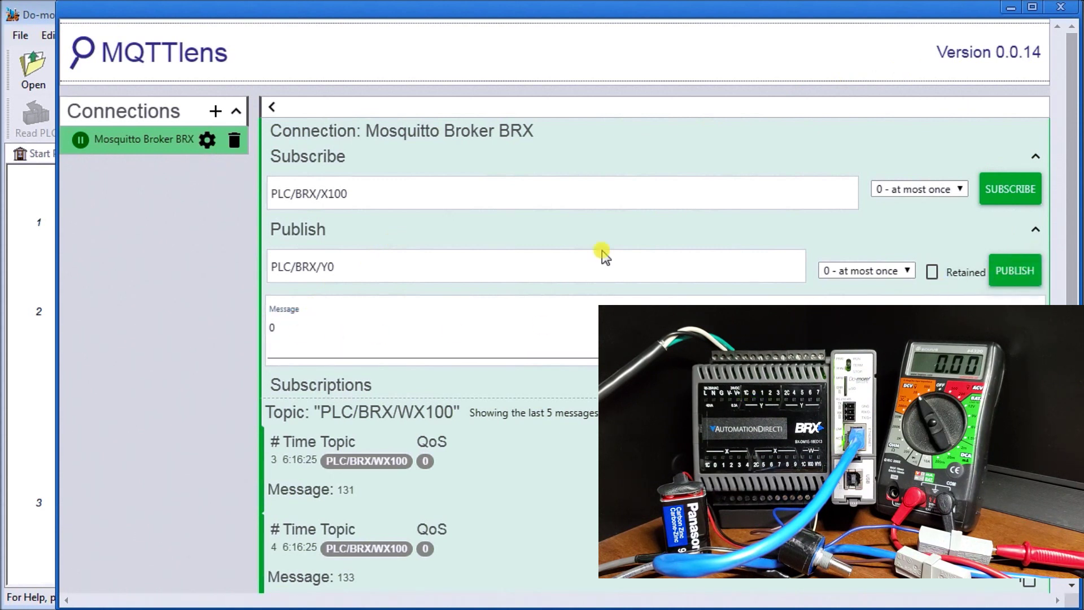
Step: Publish the message 1 to PLC/BRX/Y0 again, check the Mosquitto log, and return to MQTTlens
{"action": "left_click_drag", "start_coordinate": [288, 329], "coordinate": [257, 332]}
{"action": "type", "text": "1"}
{"action": "left_click", "coordinate": [1015, 272]}
{"action": "key", "text": "alt+Tab"}
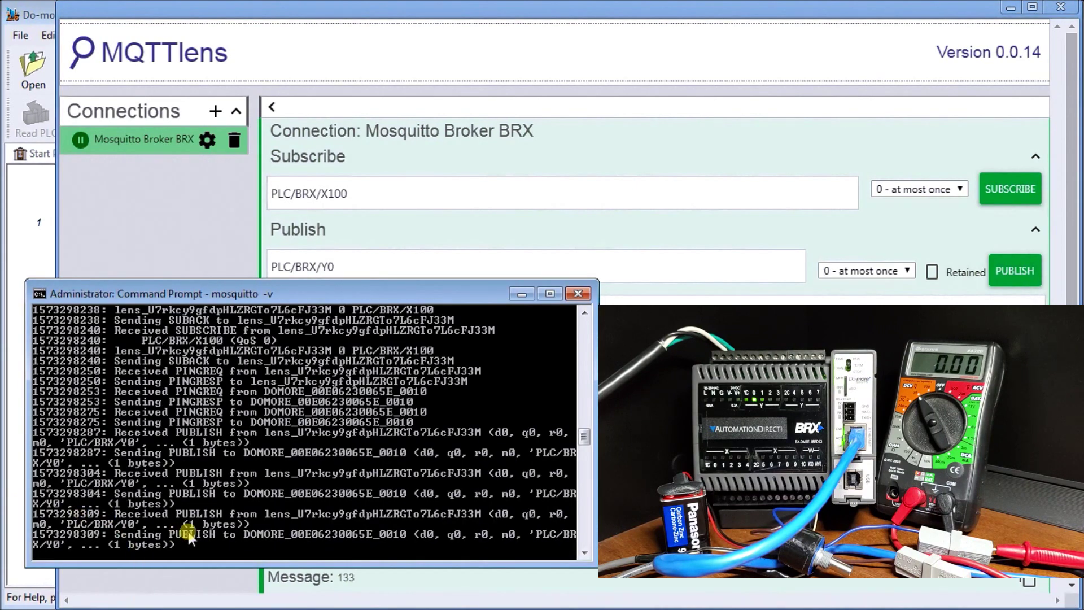
{"action": "left_click", "coordinate": [571, 34]}
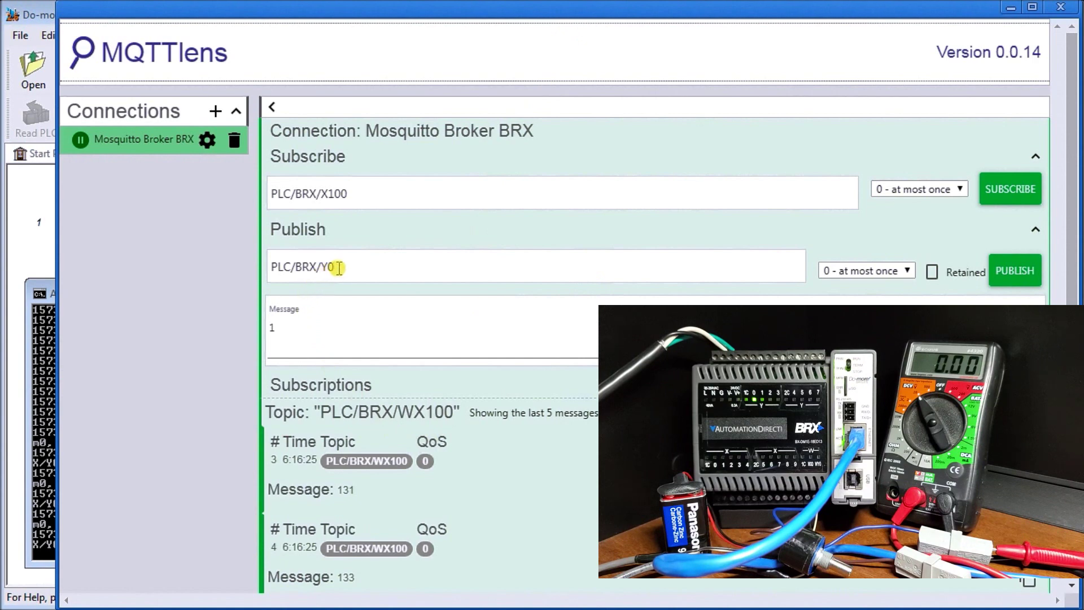
Step: Change the publish topic to PLC/BRX/WY0 and publish the message 1000
{"action": "left_click", "coordinate": [319, 266]}
{"action": "type", "text": "W"}
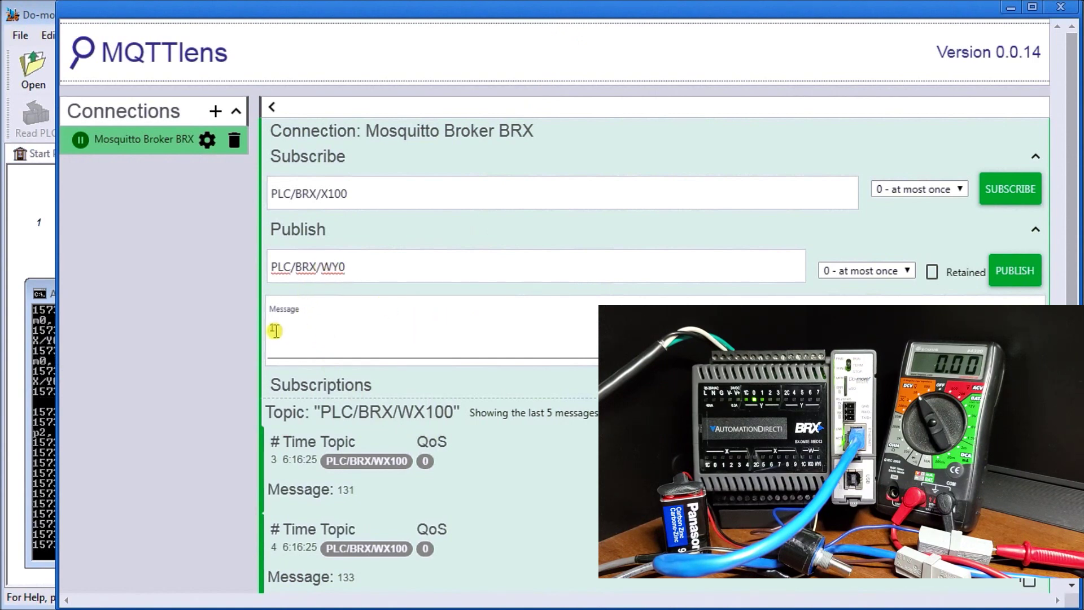
{"action": "double_click", "coordinate": [271, 329]}
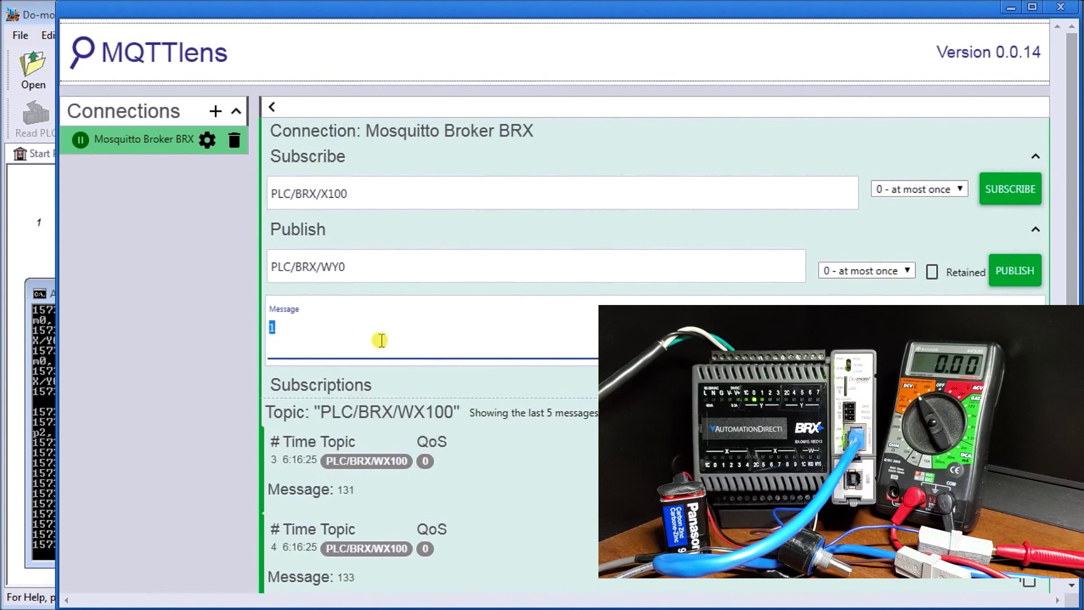
{"action": "type", "text": "1000"}
{"action": "left_click", "coordinate": [1015, 271]}
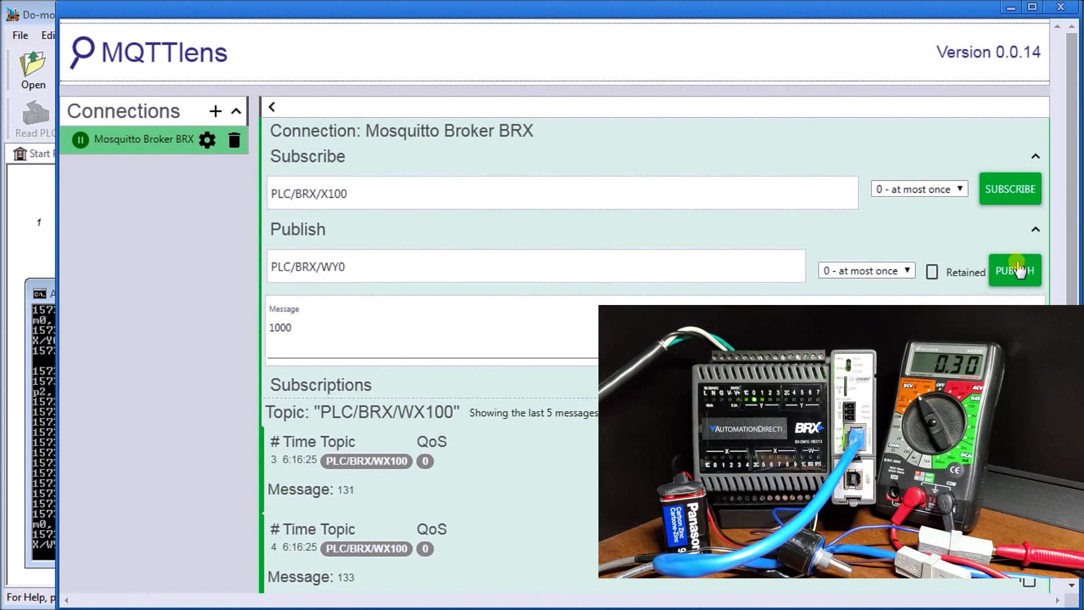
Step: Replace the message with 32000 and publish it to PLC/BRX/WY0
{"action": "double_click", "coordinate": [280, 327]}
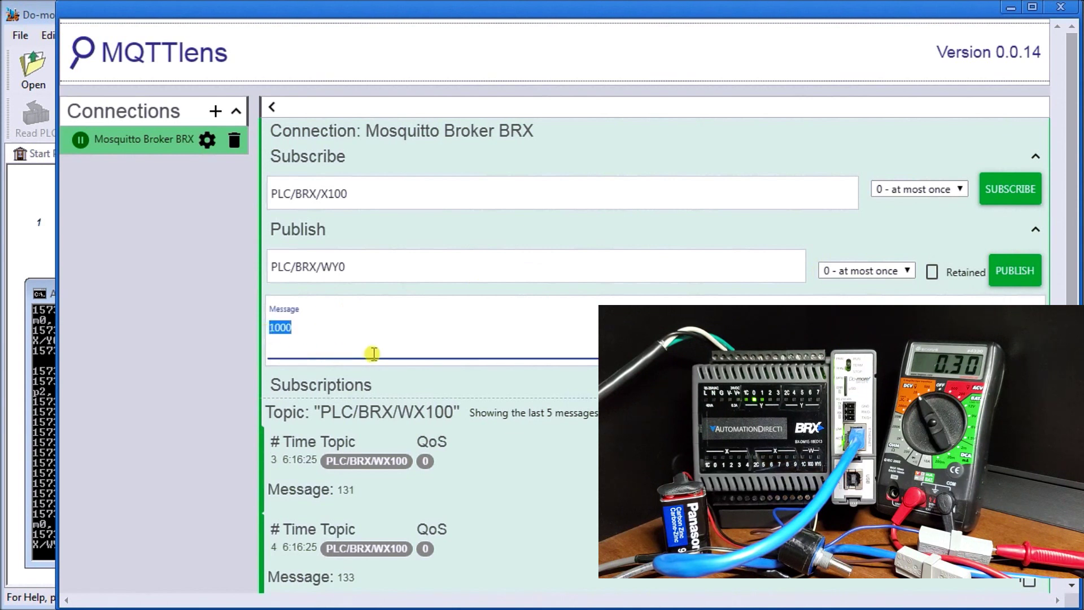
{"action": "type", "text": "32"}
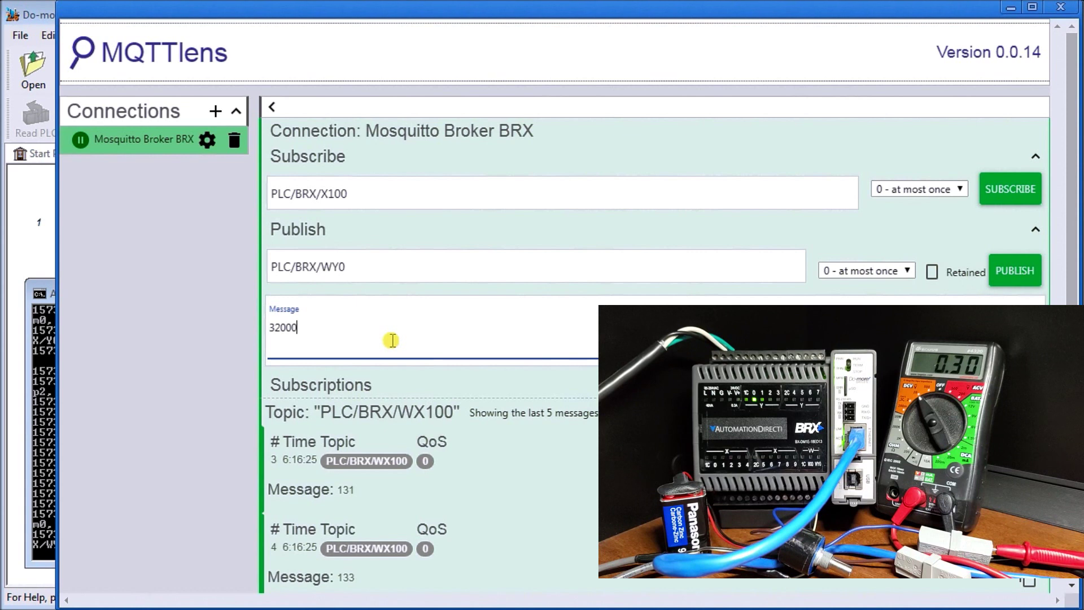
{"action": "left_click", "coordinate": [1017, 271]}
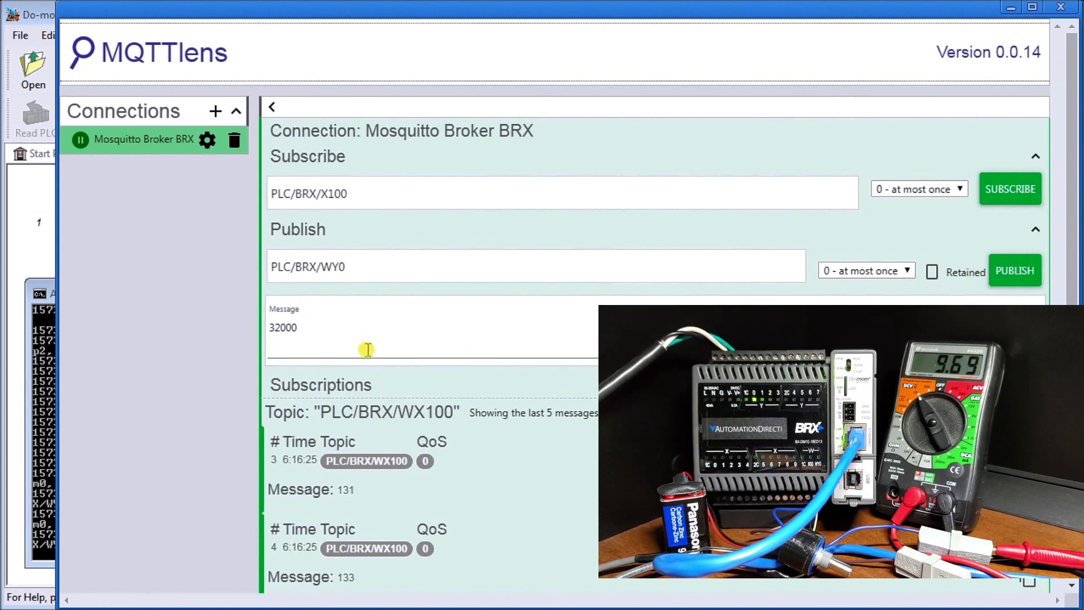
Step: Replace the message with 0 and publish it to PLC/BRX/WY0
{"action": "left_click_drag", "start_coordinate": [308, 333], "coordinate": [263, 330]}
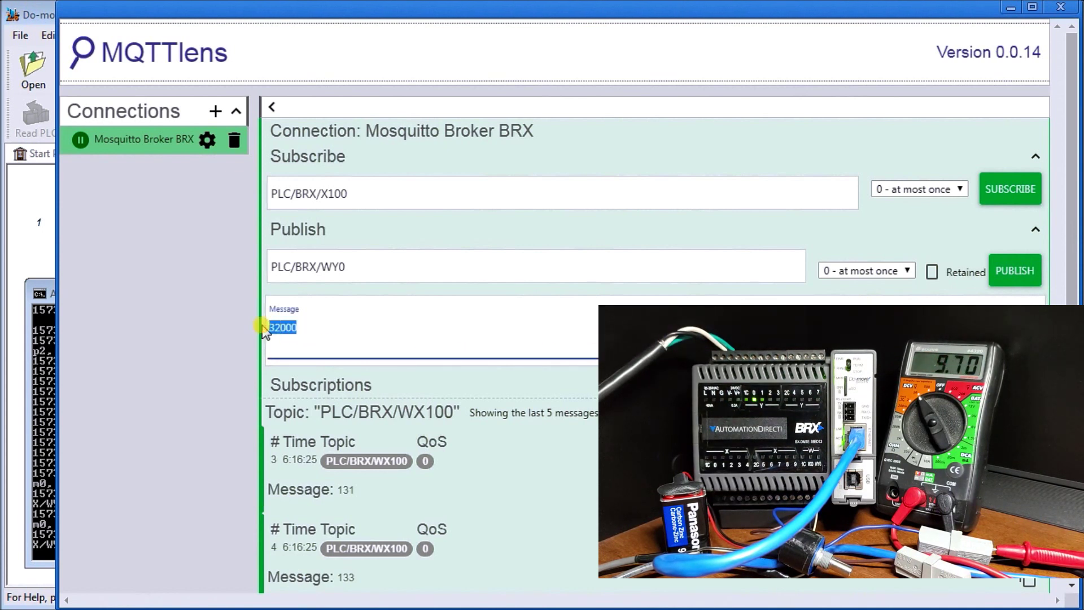
{"action": "type", "text": "0"}
{"action": "left_click", "coordinate": [1015, 271]}
{"action": "left_click", "coordinate": [1016, 272]}
{"action": "left_click", "coordinate": [1015, 274]}
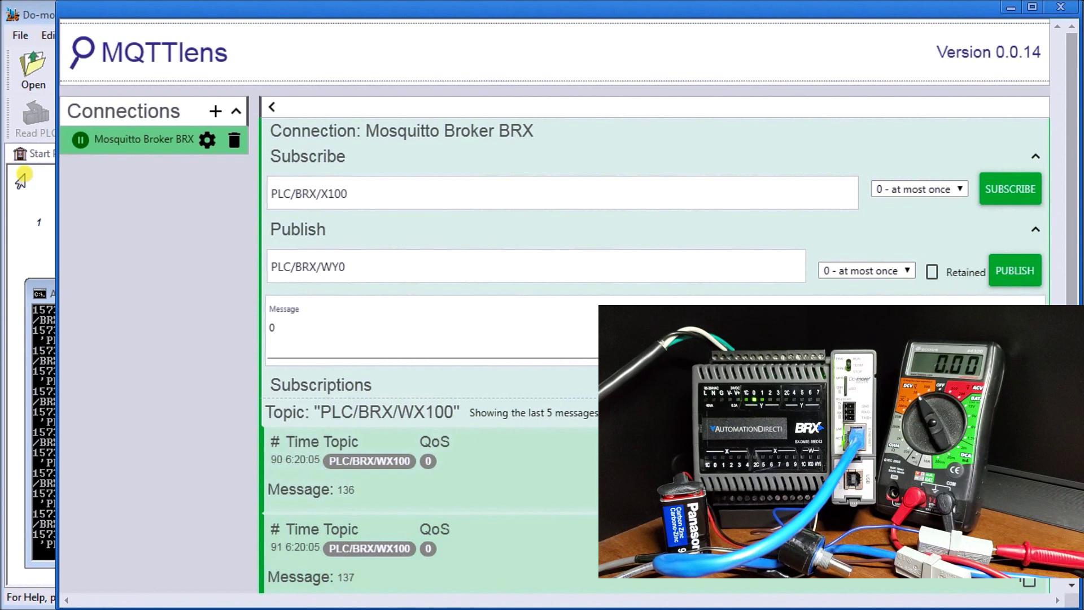
Step: Set the message to 5000 and publish it to PLC/BRX/WY0
{"action": "double_click", "coordinate": [272, 327]}
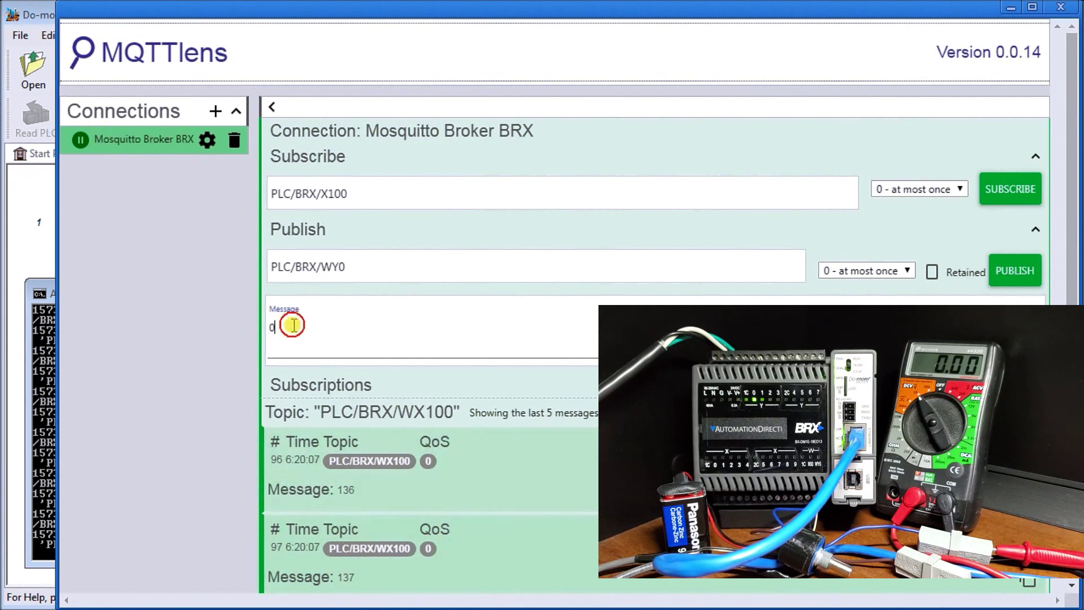
{"action": "type", "text": "500"}
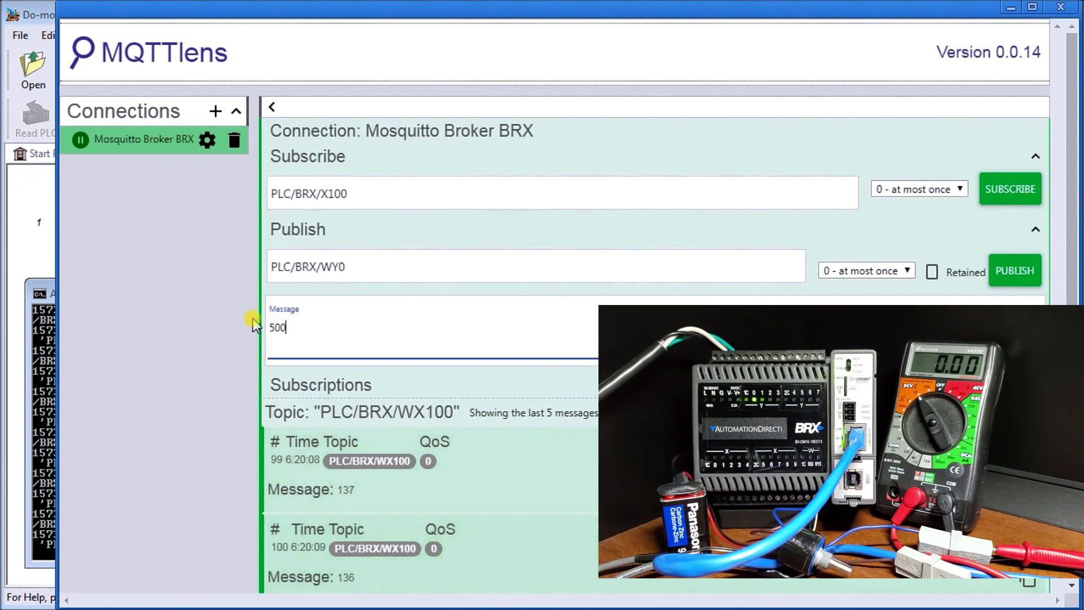
{"action": "type", "text": "0"}
{"action": "left_click", "coordinate": [1020, 277]}
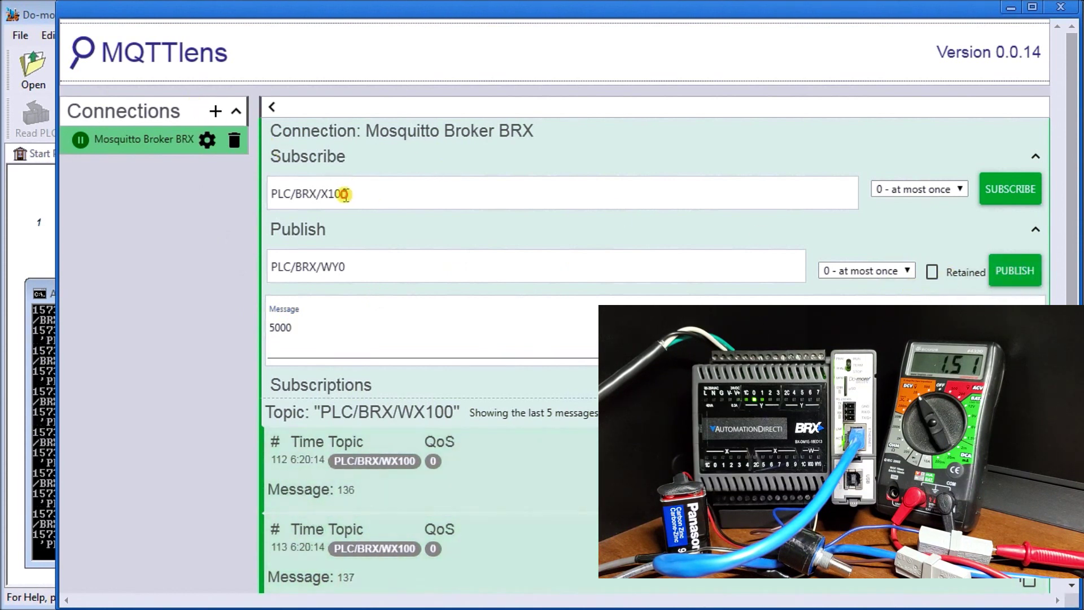
Step: Resubmit the PLC/BRX/X100 subscription, then switch to Do-more Designer and turn X100 off and back on in the MQTT Communication data view
{"action": "left_click", "coordinate": [335, 194]}
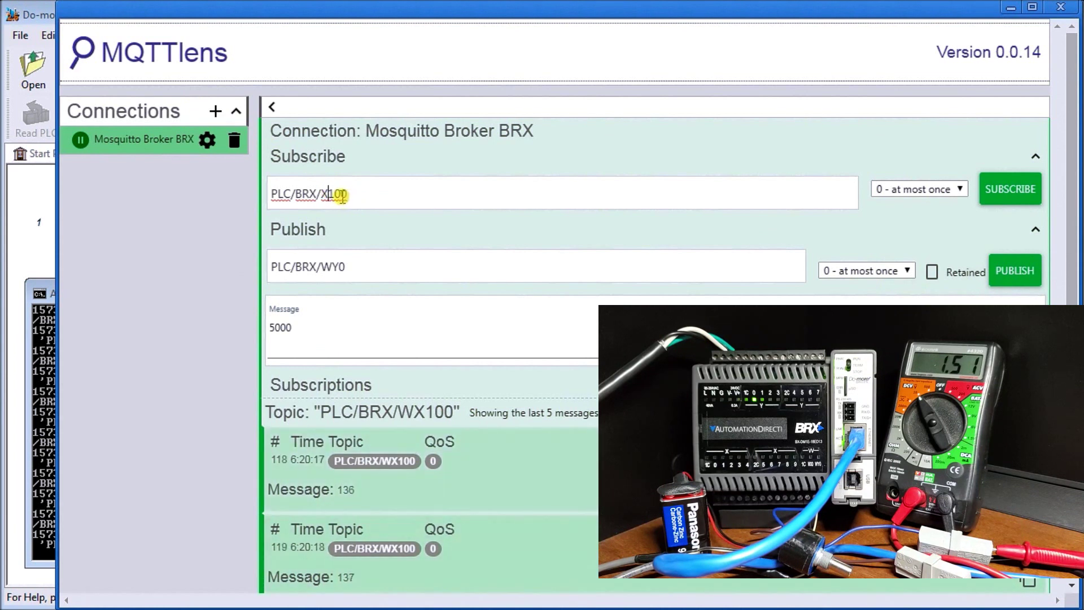
{"action": "left_click", "coordinate": [994, 195]}
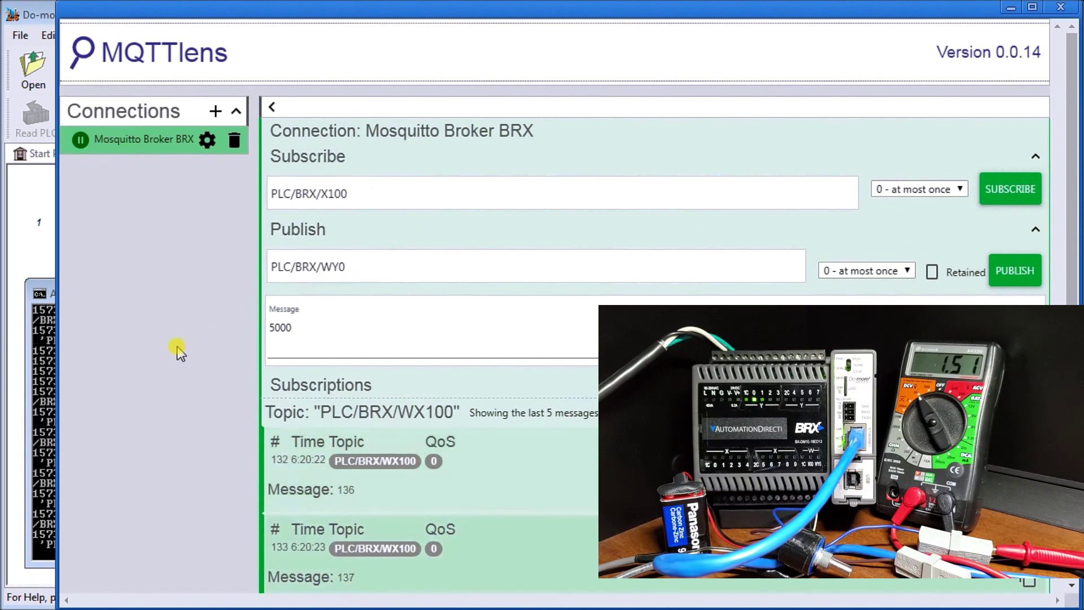
{"action": "left_click", "coordinate": [35, 265]}
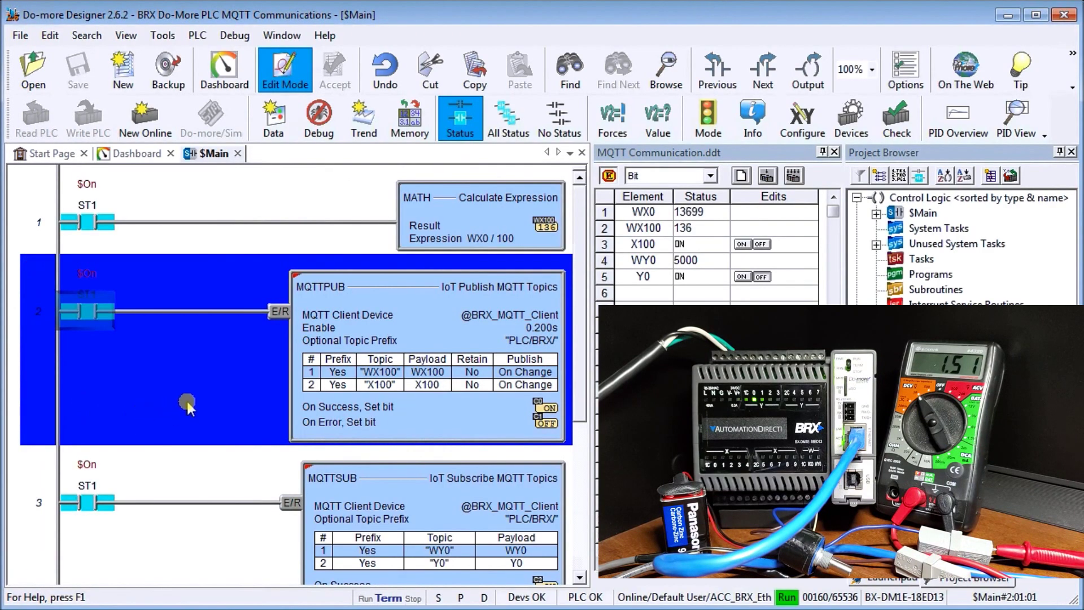
{"action": "left_click", "coordinate": [198, 311]}
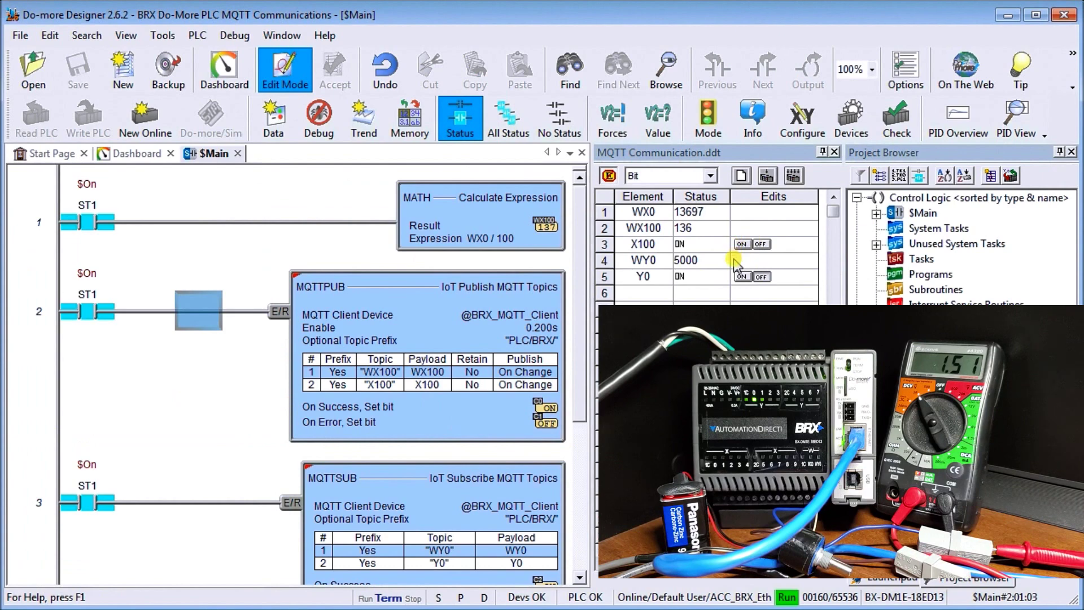
{"action": "left_click", "coordinate": [760, 245]}
{"action": "left_click", "coordinate": [741, 245]}
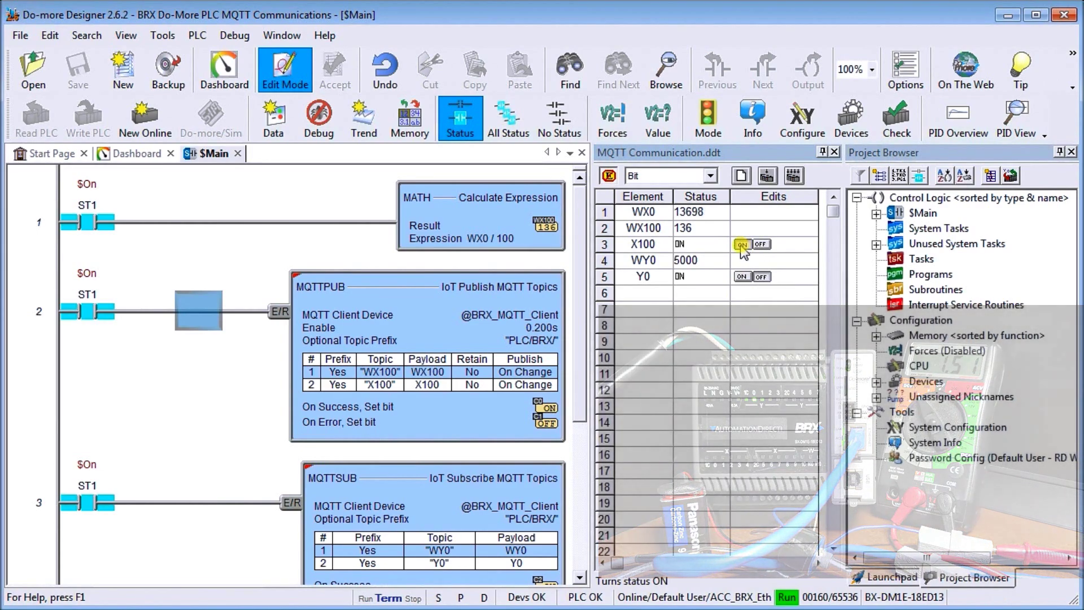